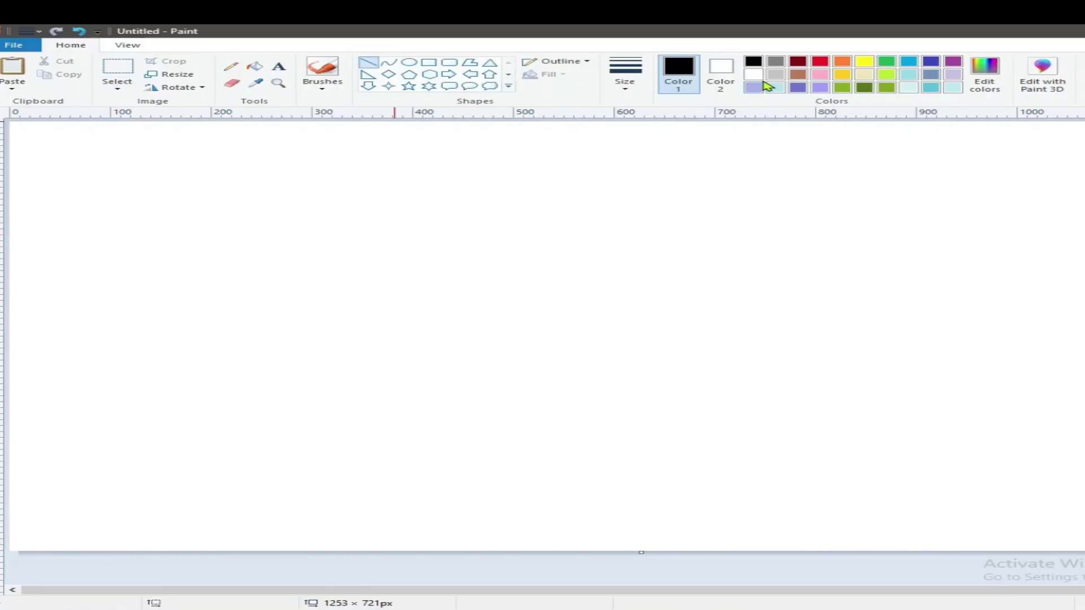
# - Draw a thin yellow horizon line across the canvas and fill the sky above it with pale yellow, RGB 255, 236, 168
pyautogui.hotkey('ctrl', 'z')
pyautogui.click(254, 66)
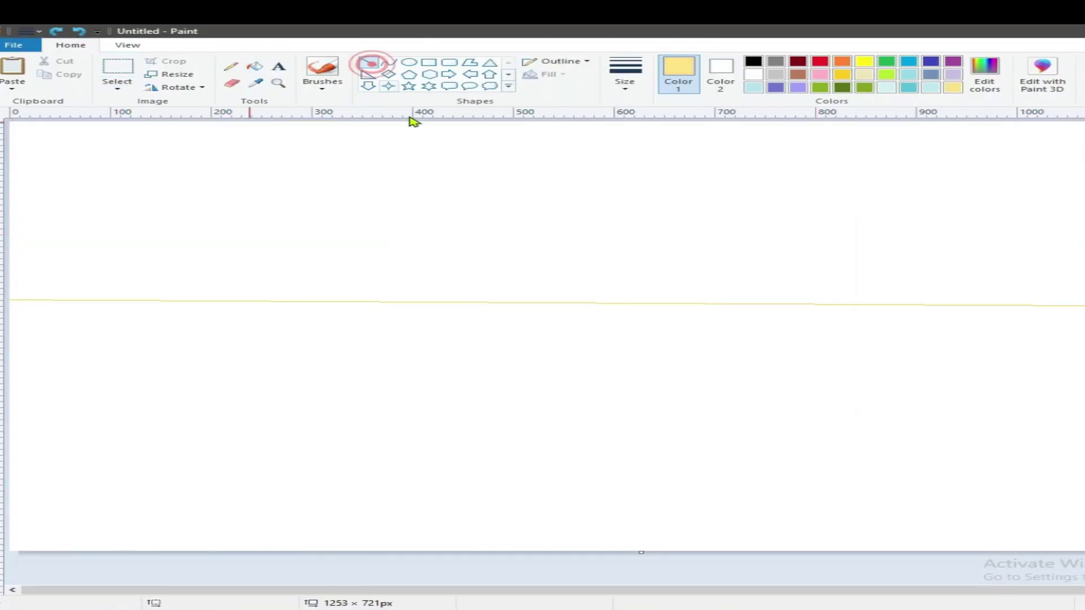
pyautogui.click(322, 183)
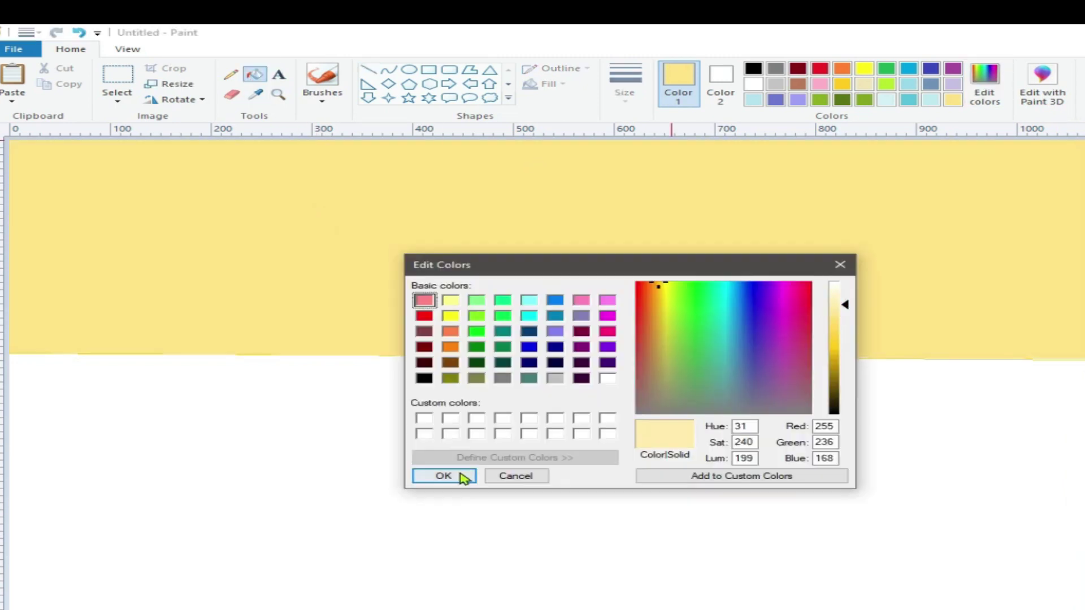
pyautogui.click(341, 339)
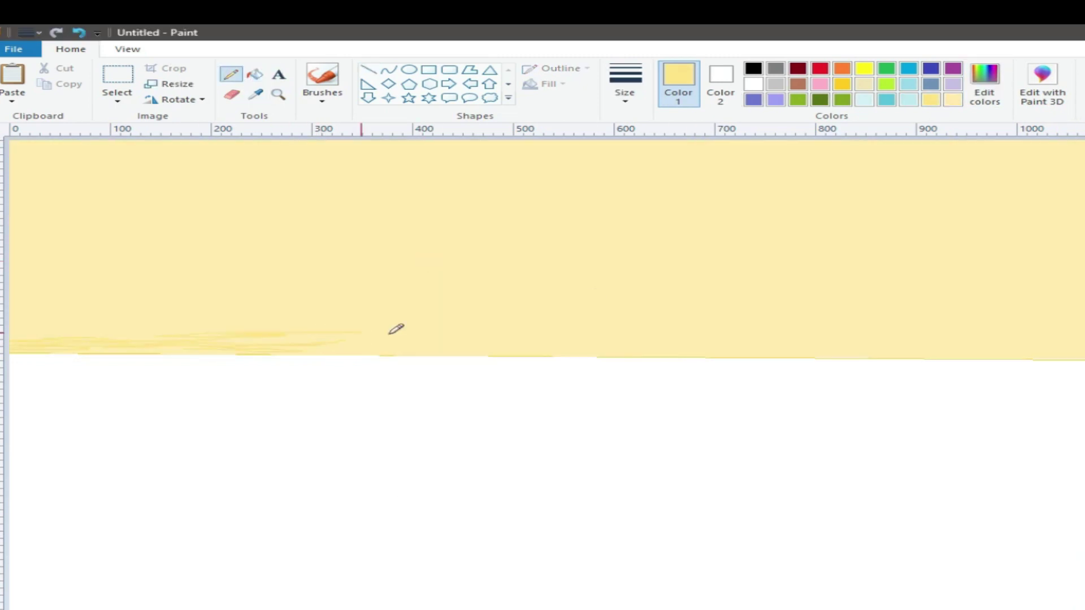
# - Shade the lower sky just above the horizon with horizontal pencil strokes in slightly varied darker yellows
pyautogui.moveTo(396, 329); pyautogui.dragTo(646, 324)
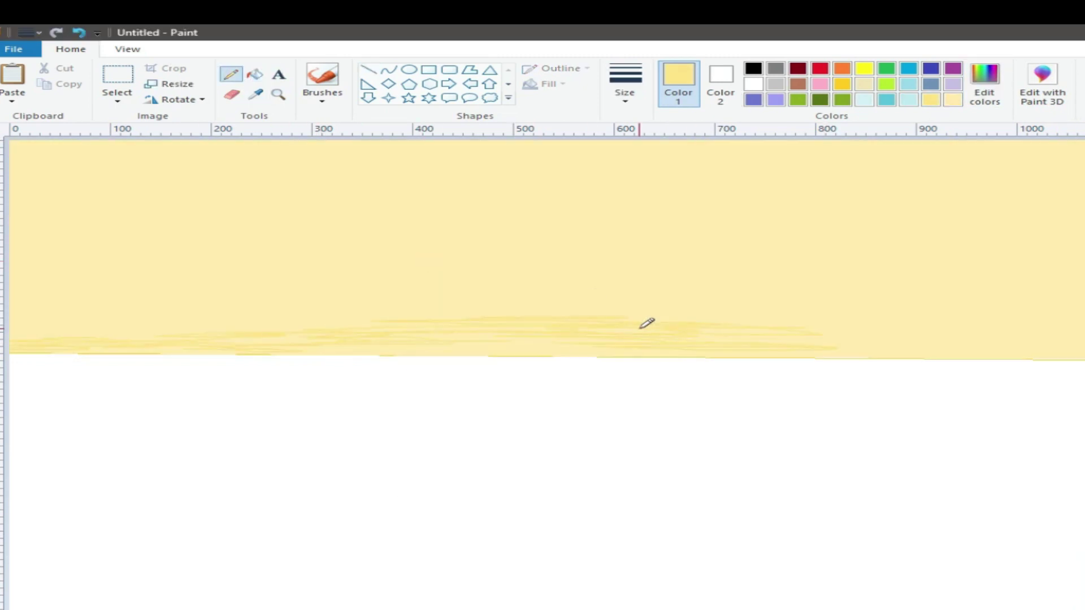
pyautogui.moveTo(724, 337); pyautogui.dragTo(981, 359)
pyautogui.click(985, 84)
pyautogui.moveTo(845, 315); pyautogui.dragTo(845, 307)
pyautogui.click(459, 478)
pyautogui.moveTo(493, 328); pyautogui.dragTo(317, 300)
pyautogui.click(984, 85)
pyautogui.moveTo(844, 307); pyautogui.dragTo(845, 315)
pyautogui.click(460, 478)
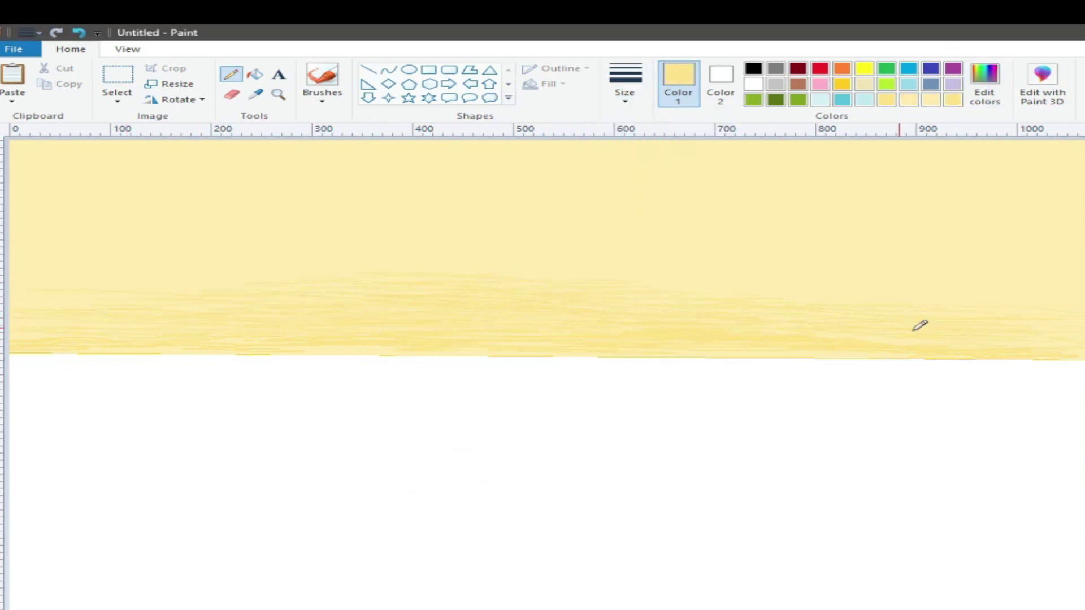
# - Create a dark green treeline on the horizon's left part by deleting a bumpy freeform selection with dark green as background colour
pyautogui.click(776, 99)
pyautogui.click(720, 82)
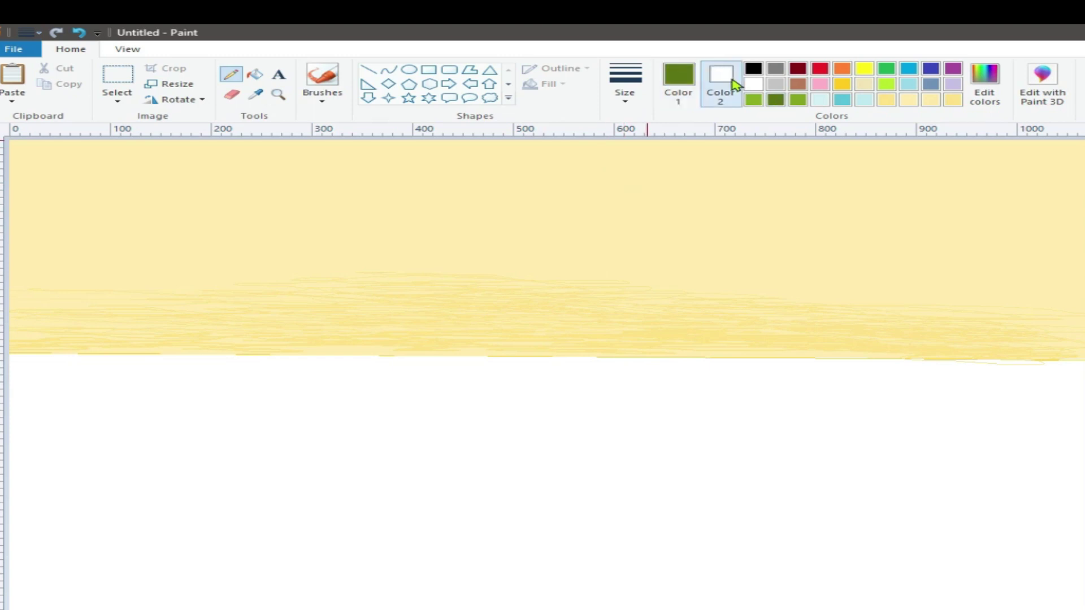
pyautogui.click(776, 100)
pyautogui.click(117, 100)
pyautogui.click(158, 147)
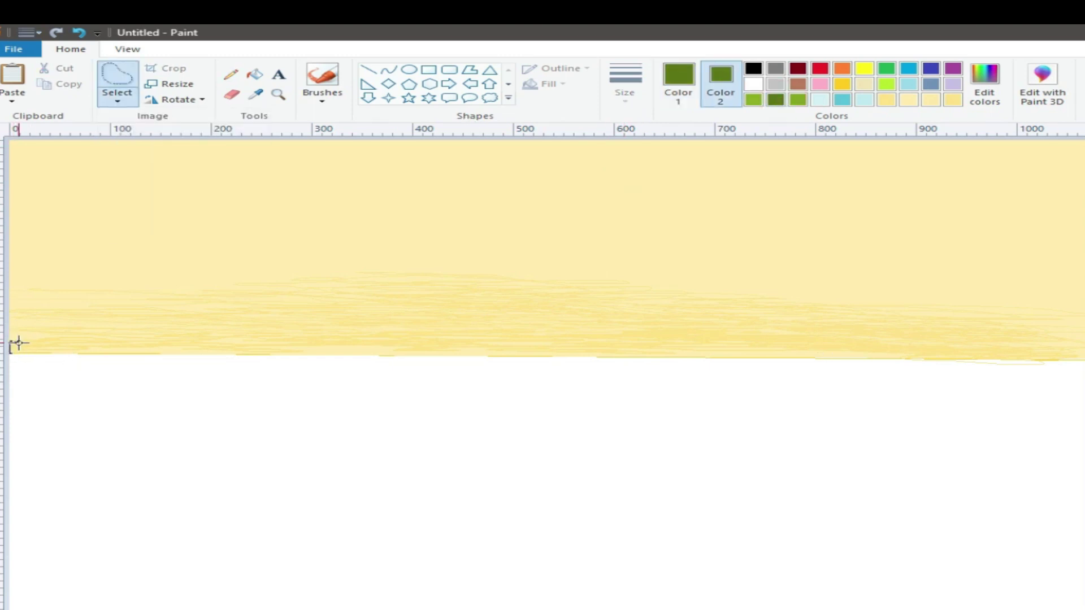
pyautogui.moveTo(413, 349)
pyautogui.mouseDown()
pyautogui.moveTo(705, 353)
pyautogui.moveTo(11, 364)
pyautogui.mouseUp()
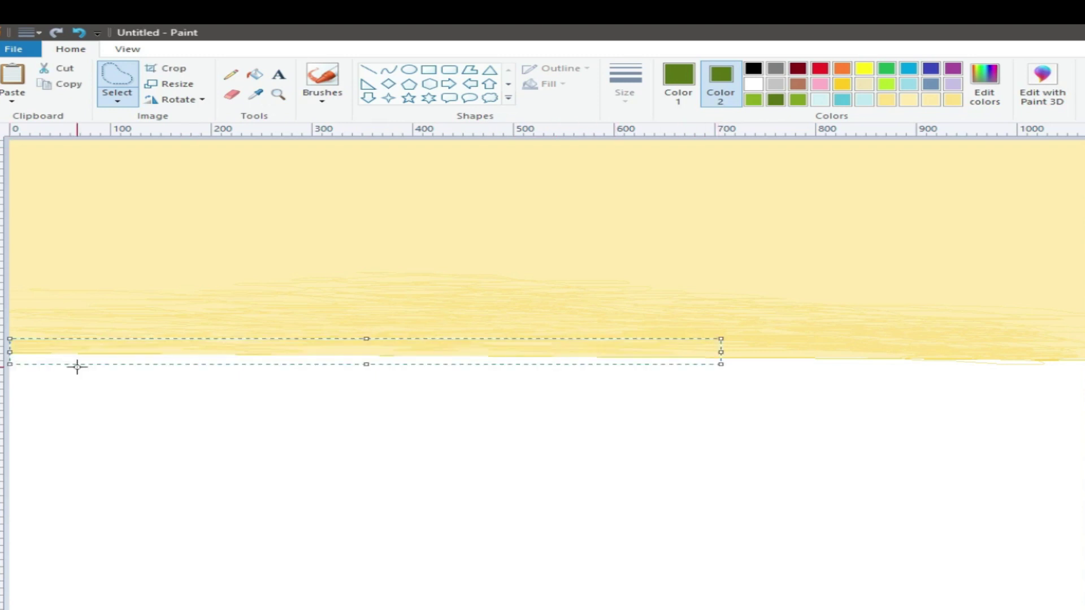
pyautogui.press('Delete')
# - Recolour the treeline on the horizon with an olive fill
pyautogui.click(985, 84)
pyautogui.click(447, 377)
pyautogui.click(443, 475)
pyautogui.click(254, 74)
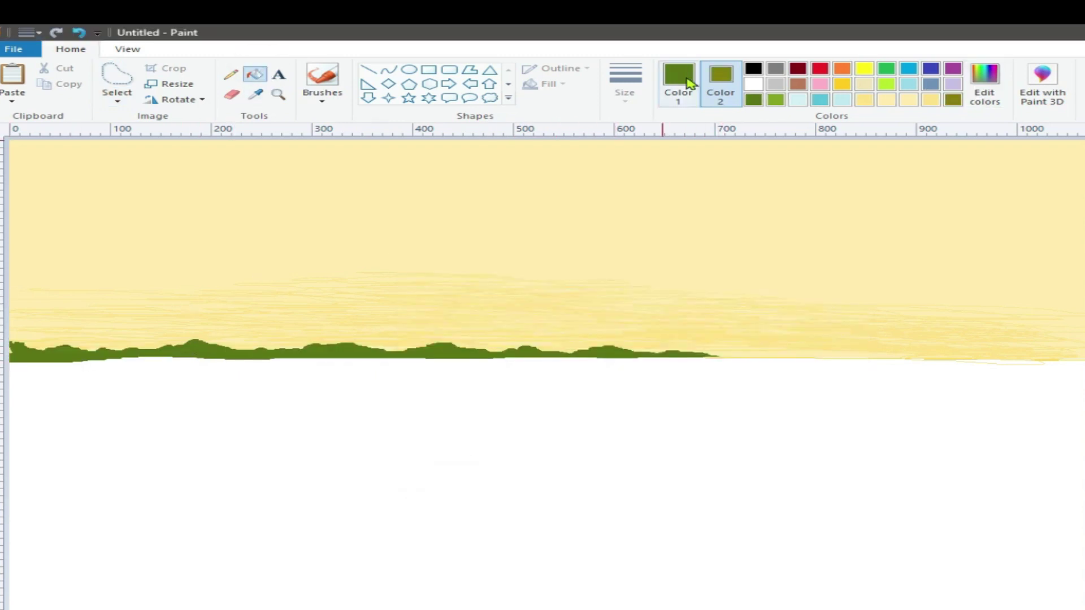
pyautogui.click(678, 83)
pyautogui.click(953, 100)
pyautogui.click(213, 350)
# - Draw a rectangle below the treeline as the house's side wall and fill it with light grey
pyautogui.click(776, 84)
pyautogui.click(720, 83)
pyautogui.click(798, 84)
pyautogui.click(429, 70)
pyautogui.moveTo(280, 509); pyautogui.dragTo(414, 557)
pyautogui.click(678, 83)
pyautogui.click(255, 74)
pyautogui.click(356, 527)
# - Add a narrower rectangle adjoining the side wall as the front wall, filled with a lighter grey
pyautogui.click(984, 85)
pyautogui.click(443, 475)
pyautogui.click(429, 70)
pyautogui.moveTo(415, 510); pyautogui.dragTo(475, 558)
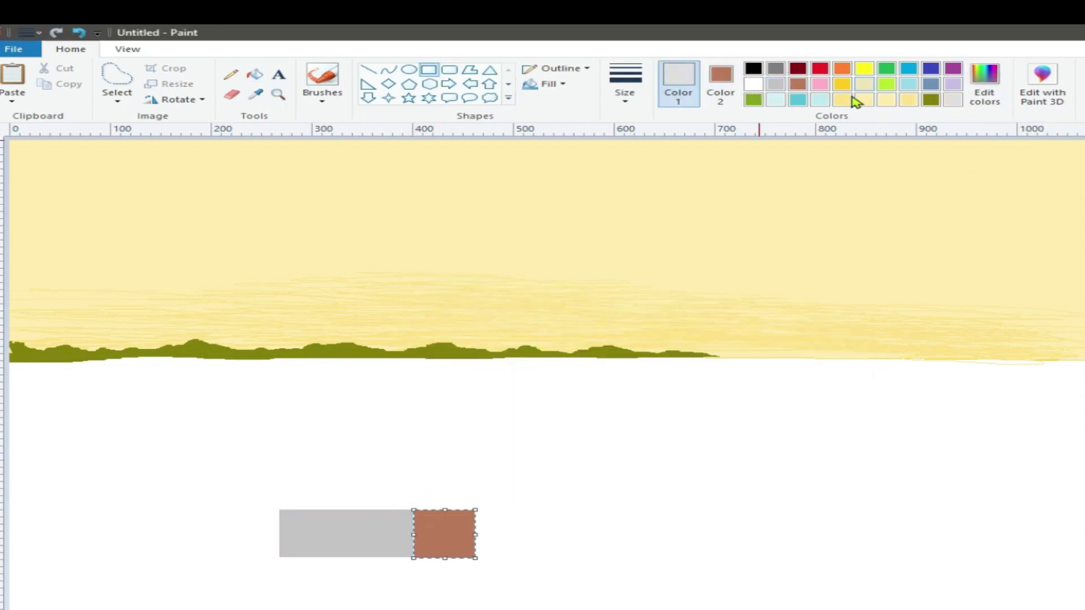
pyautogui.click(721, 84)
pyautogui.click(953, 99)
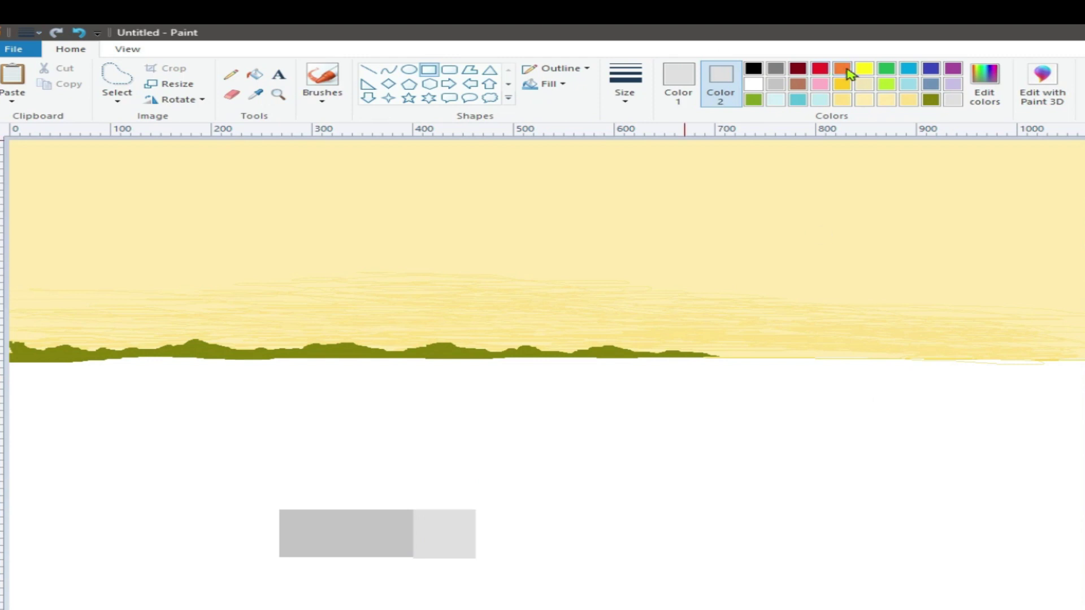
# - Set both the foreground and background colours to orange
pyautogui.click(842, 69)
pyautogui.click(678, 83)
pyautogui.click(842, 69)
pyautogui.click(470, 70)
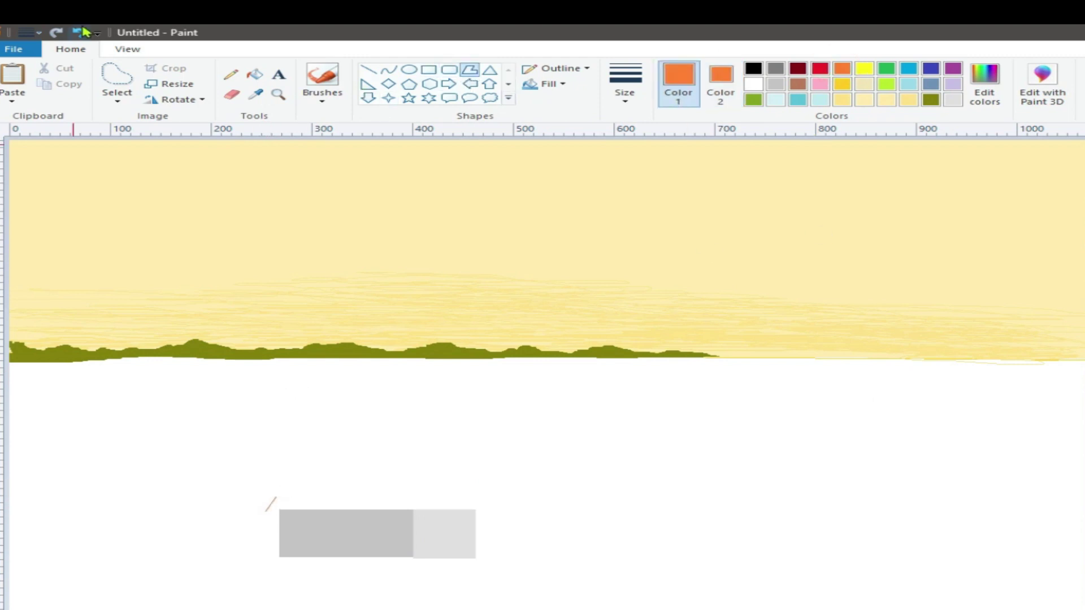
pyautogui.click(117, 79)
pyautogui.click(79, 32)
pyautogui.click(78, 33)
pyautogui.click(54, 33)
pyautogui.click(55, 33)
# - Make an orange roof above the walls by deleting a roof-shaped freeform selection
pyautogui.moveTo(272, 509); pyautogui.dragTo(280, 501)
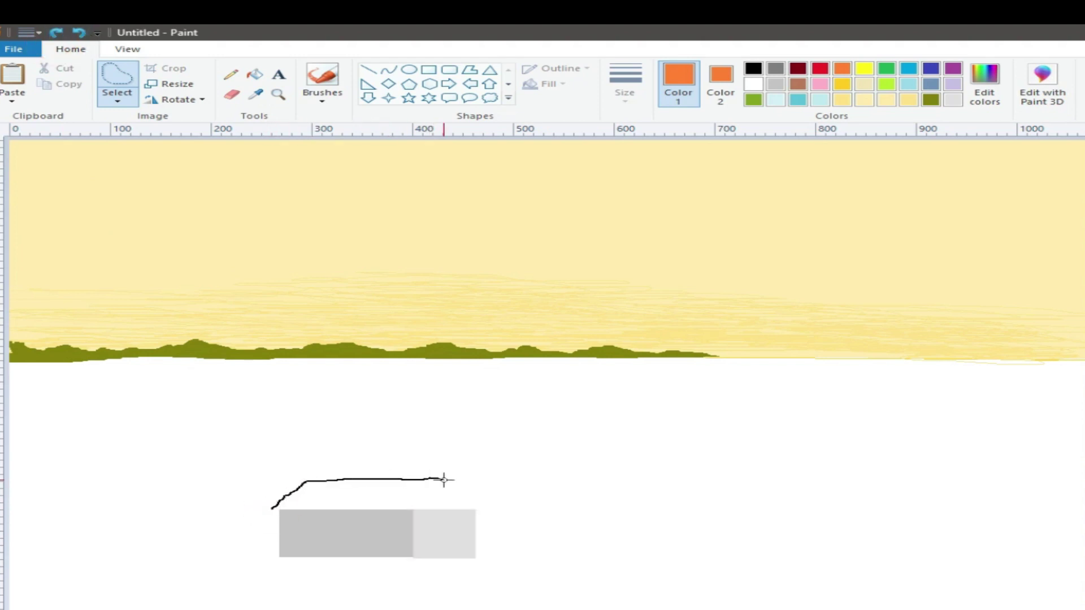
pyautogui.moveTo(458, 510); pyautogui.dragTo(271, 508)
pyautogui.press('Delete')
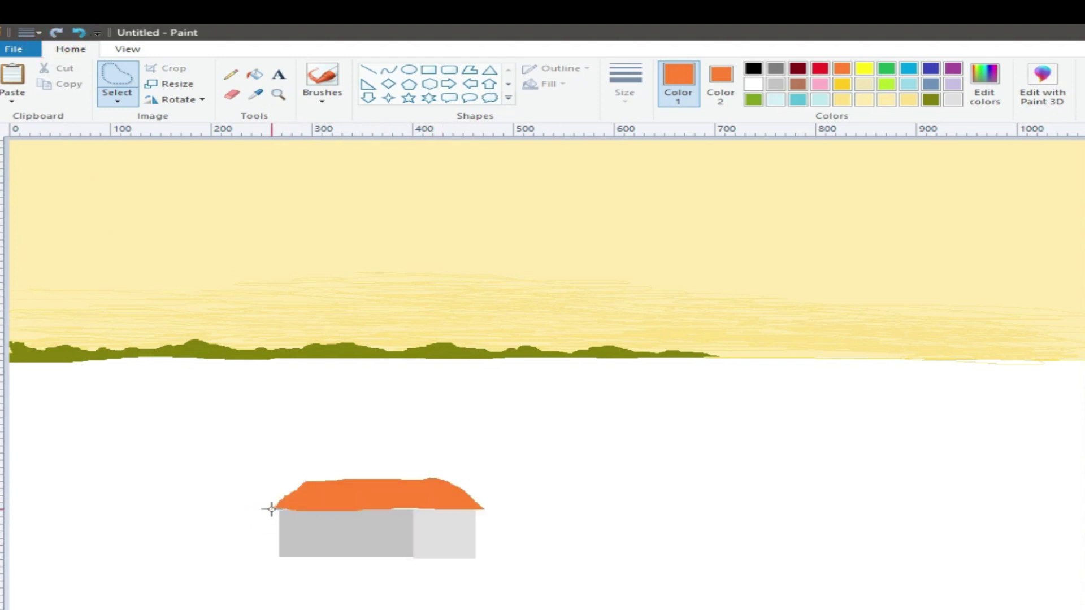
pyautogui.click(79, 33)
pyautogui.click(55, 33)
pyautogui.click(753, 68)
pyautogui.click(984, 84)
pyautogui.click(838, 369)
pyautogui.click(435, 476)
pyautogui.click(231, 75)
pyautogui.click(625, 84)
pyautogui.click(642, 124)
# - Straighten the roof's slopes, ridge and eaves with thick orange lines
pyautogui.click(368, 69)
pyautogui.click(842, 69)
pyautogui.moveTo(309, 477)
pyautogui.mouseDown()
pyautogui.moveTo(275, 508)
pyautogui.moveTo(299, 486)
pyautogui.mouseUp()
pyautogui.click(625, 85)
pyautogui.click(650, 182)
pyautogui.moveTo(307, 475); pyautogui.dragTo(448, 475)
pyautogui.moveTo(447, 475); pyautogui.dragTo(481, 508)
pyautogui.moveTo(310, 478); pyautogui.dragTo(438, 472)
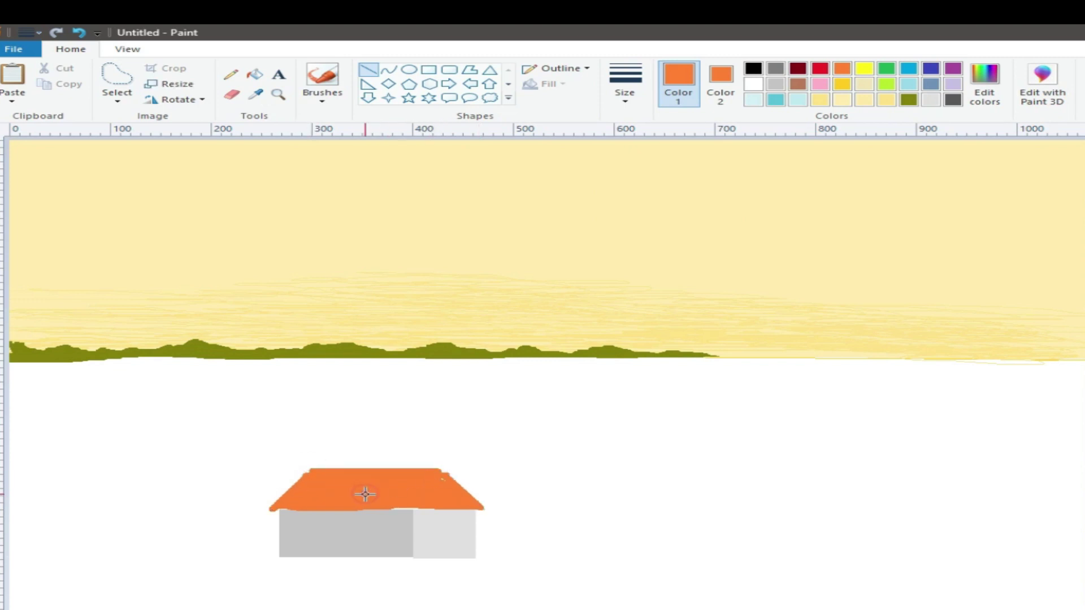
pyautogui.moveTo(270, 511); pyautogui.dragTo(482, 510)
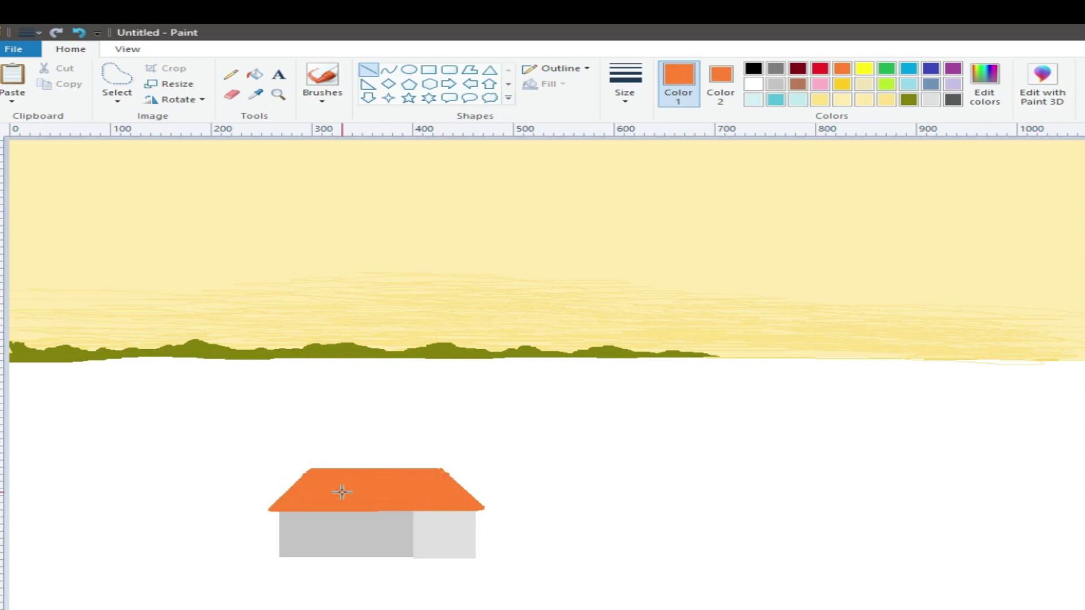
# - Outline a triangular gable at the roof's right end in the front wall's light grey and fill it with that grey
pyautogui.click(231, 75)
pyautogui.click(369, 70)
pyautogui.click(255, 95)
pyautogui.click(444, 536)
pyautogui.moveTo(439, 472)
pyautogui.mouseDown()
pyautogui.moveTo(410, 511)
pyautogui.moveTo(460, 497)
pyautogui.moveTo(484, 509)
pyautogui.mouseUp()
pyautogui.click(461, 526)
pyautogui.click(255, 75)
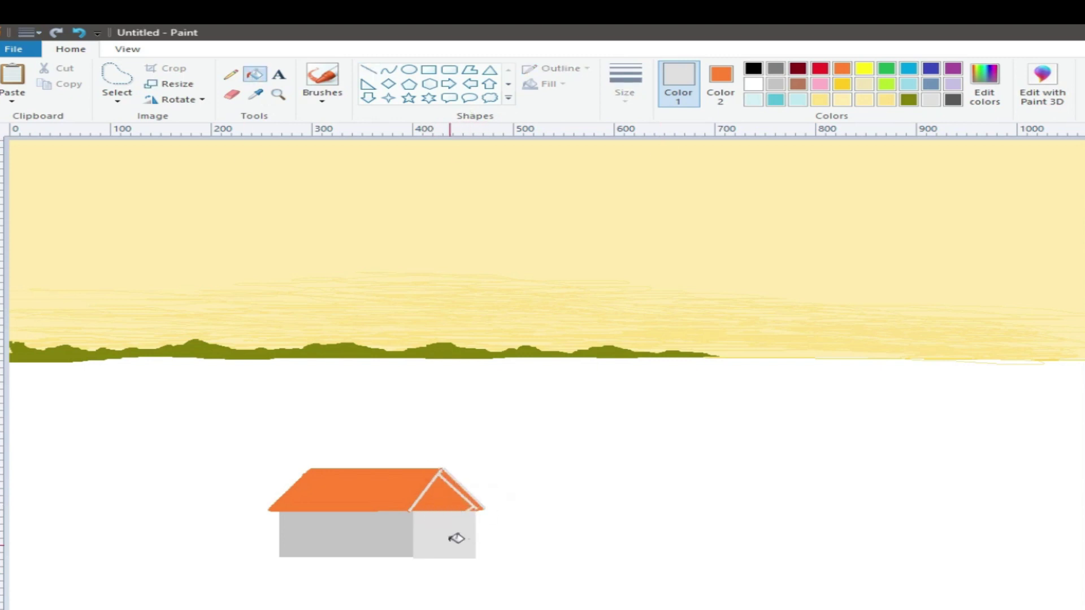
pyautogui.click(445, 497)
# - Extend the front wall's outer edge with a vertical light grey line from the roof to the ground
pyautogui.click(368, 69)
pyautogui.moveTo(475, 508); pyautogui.dragTo(477, 556)
pyautogui.click(469, 515)
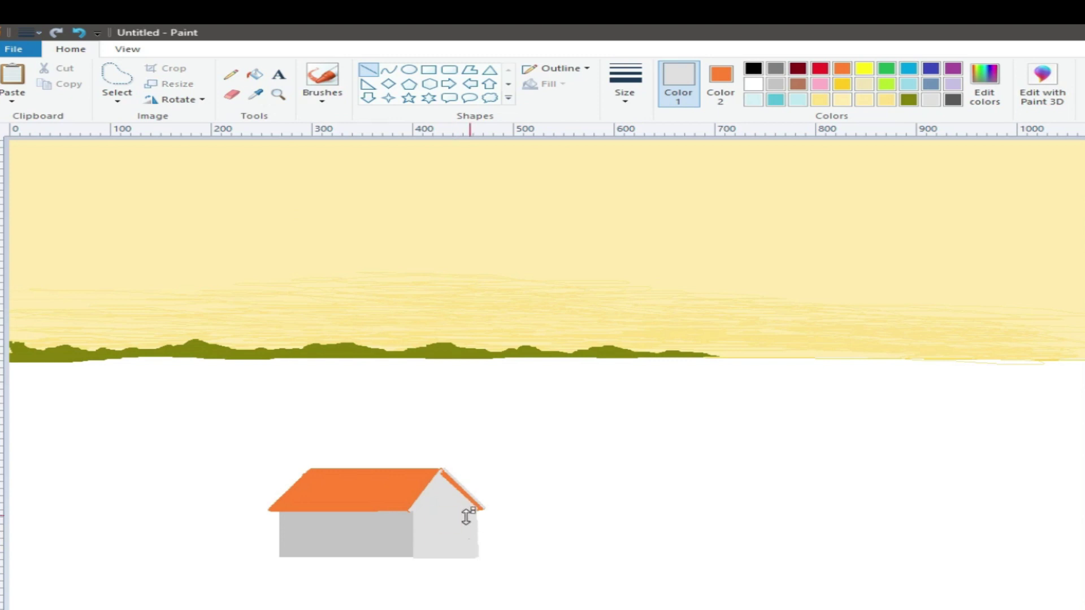
# - Outline the roof in thin black, using the Pencil for the eaves and slopes and straight lines for the ridge and gable end
pyautogui.click(753, 69)
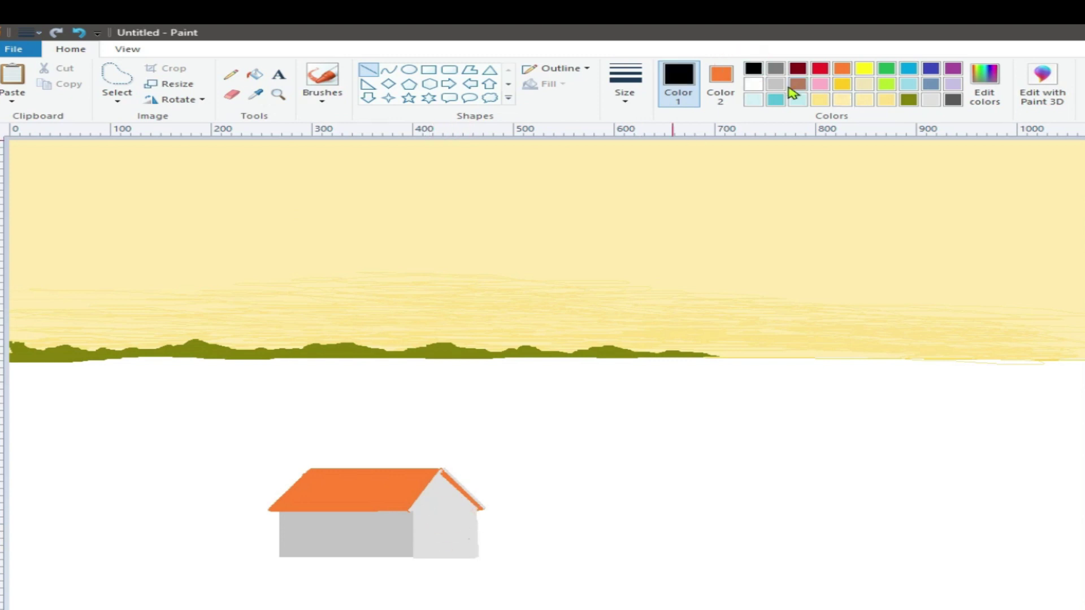
pyautogui.click(231, 74)
pyautogui.click(625, 84)
pyautogui.click(632, 125)
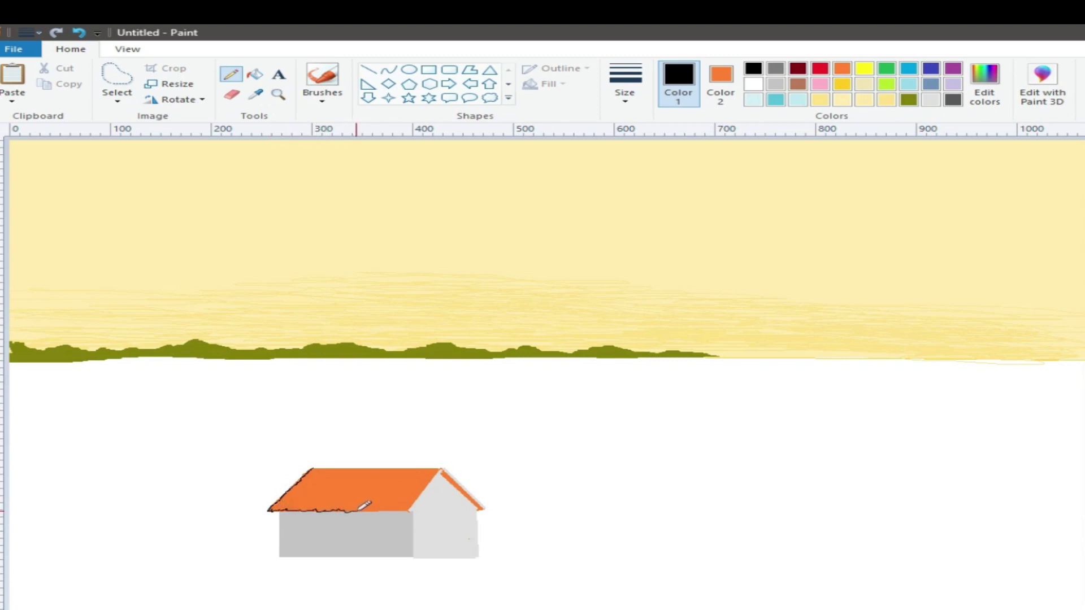
pyautogui.click(368, 70)
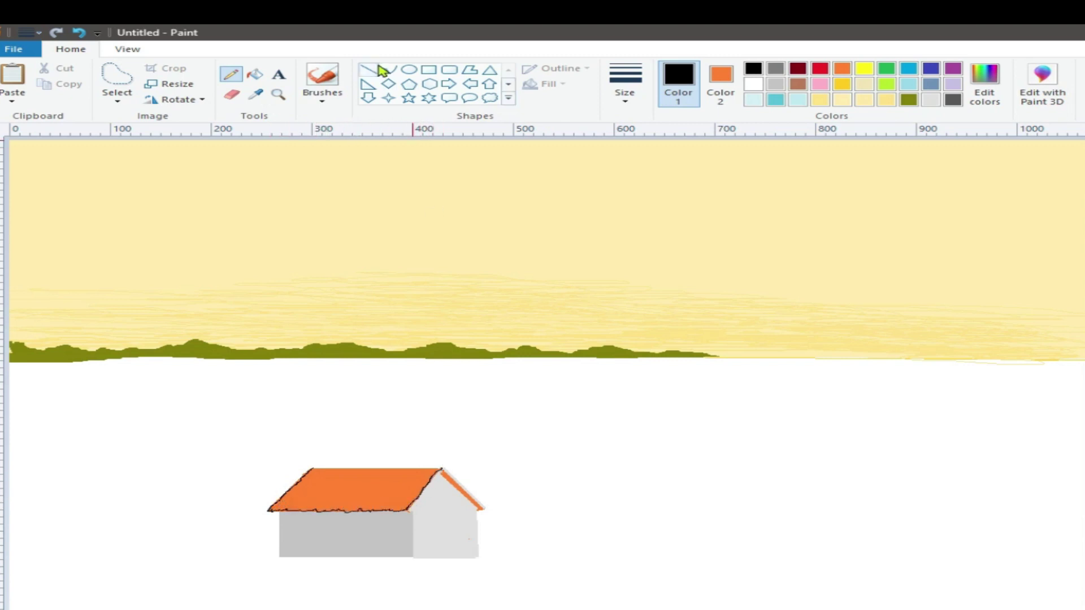
pyautogui.moveTo(443, 468); pyautogui.dragTo(311, 467)
pyautogui.click(504, 460)
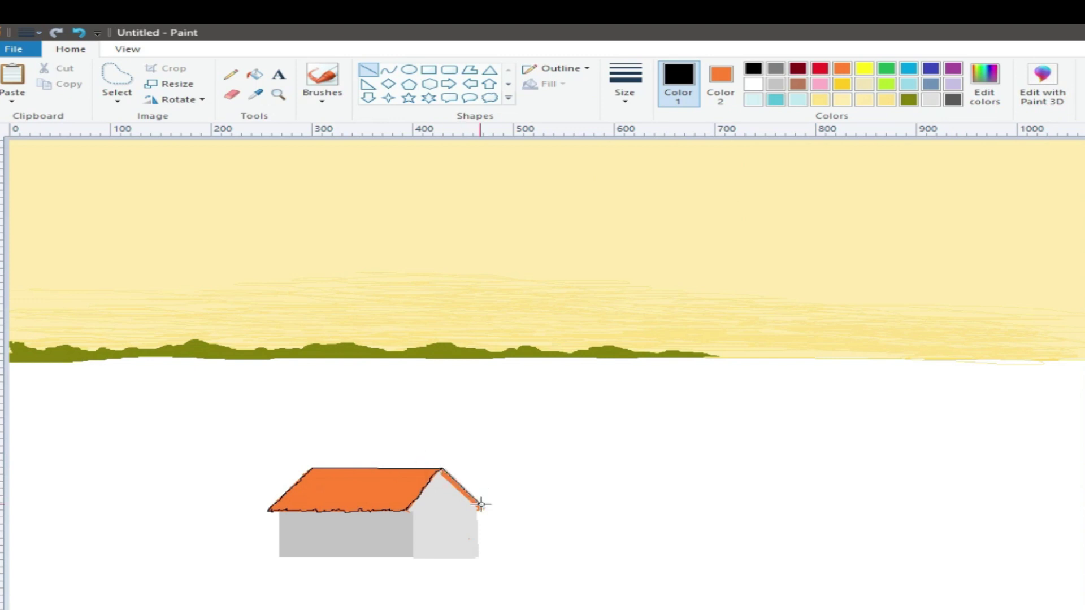
pyautogui.moveTo(441, 469); pyautogui.dragTo(484, 508)
# - Draw a solid black rectangular door on the front wall
pyautogui.click(721, 82)
pyautogui.click(754, 68)
pyautogui.click(429, 70)
pyautogui.moveTo(439, 527); pyautogui.dragTo(461, 560)
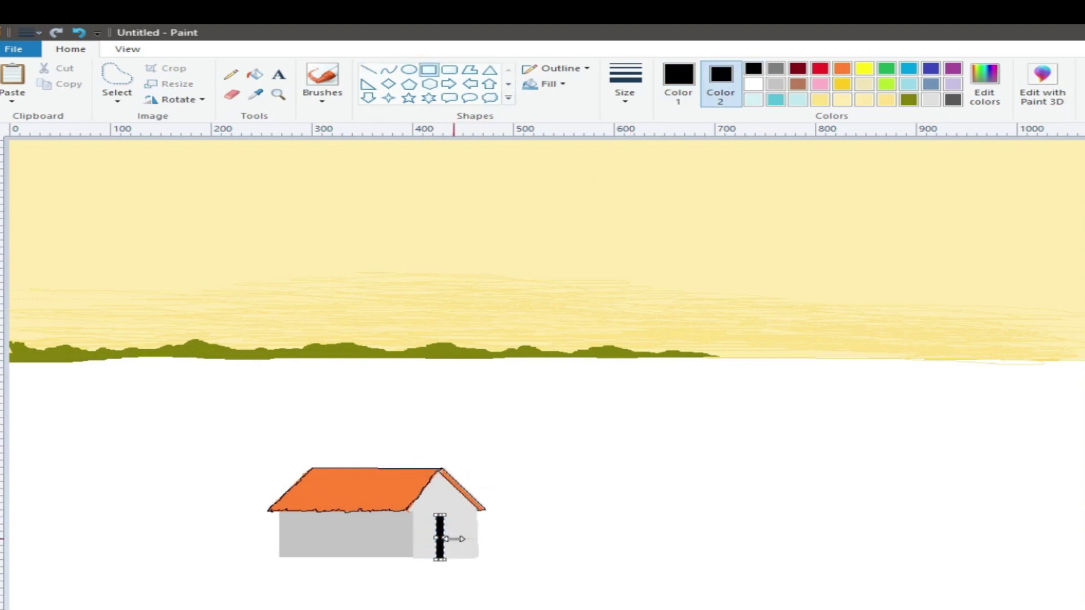
pyautogui.moveTo(435, 524); pyautogui.dragTo(429, 518)
# - Place three copies of a small black rounded square on the side wall as windows and paint out the spare square in white
pyautogui.click(449, 69)
pyautogui.click(810, 504)
pyautogui.click(752, 84)
pyautogui.click(125, 102)
pyautogui.click(150, 134)
pyautogui.moveTo(682, 502); pyautogui.dragTo(708, 526)
pyautogui.moveTo(695, 515); pyautogui.dragTo(331, 533)
pyautogui.keyDown('ctrl'); pyautogui.moveTo(331, 533); pyautogui.dragTo(1052, 577); pyautogui.keyUp('ctrl')
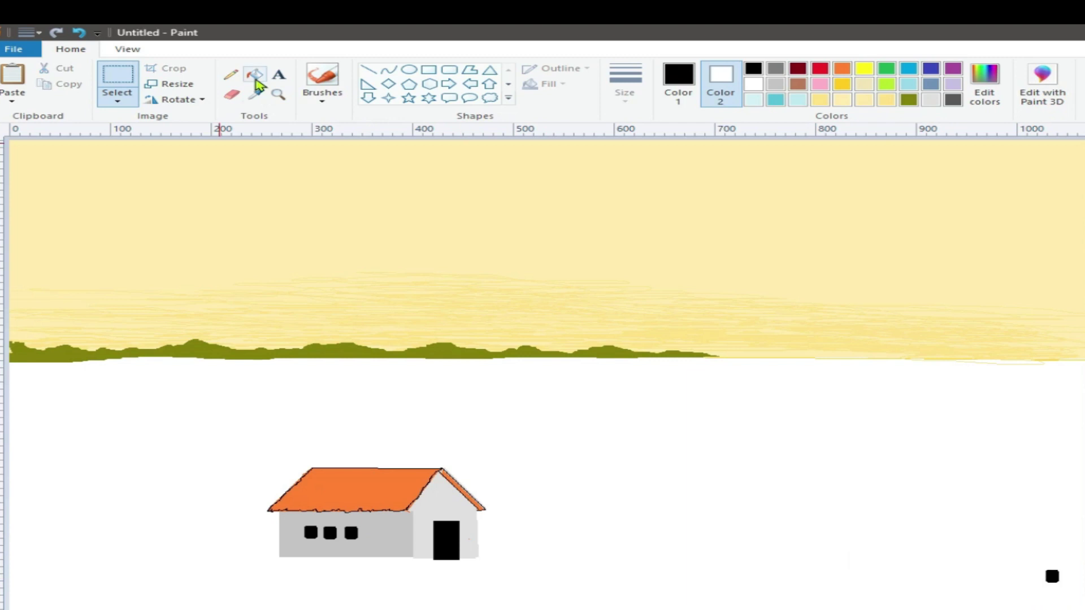
pyautogui.click(255, 85)
pyautogui.click(1050, 577)
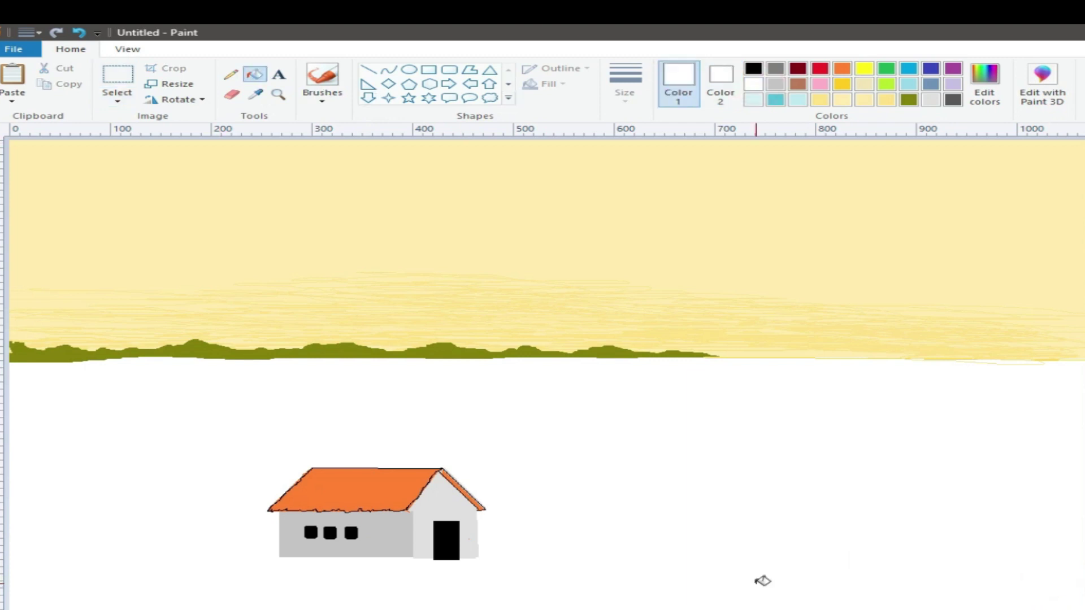
# - Draw wavy dark brown tile lines down the orange roof with the Pencil
pyautogui.click(231, 74)
pyautogui.click(753, 68)
pyautogui.click(79, 33)
pyautogui.click(256, 94)
pyautogui.click(350, 490)
pyautogui.click(985, 85)
pyautogui.click(832, 380)
pyautogui.click(443, 474)
pyautogui.moveTo(309, 490); pyautogui.dragTo(286, 511)
pyautogui.moveTo(347, 475); pyautogui.dragTo(314, 513)
pyautogui.moveTo(378, 477); pyautogui.dragTo(361, 501)
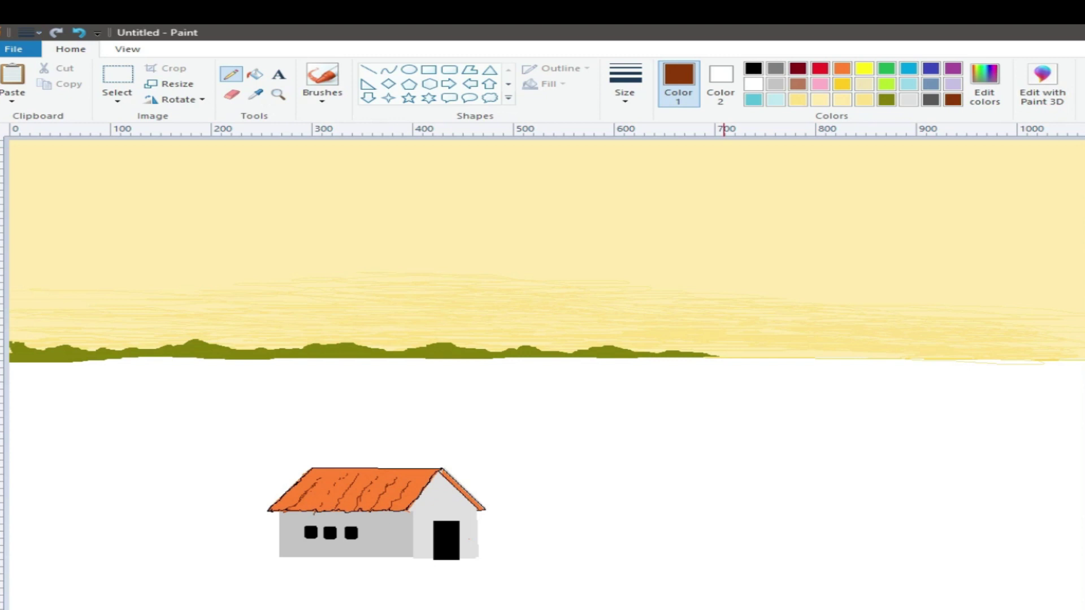
# - Duplicate the finished house and place the copy to its right, slightly lower
pyautogui.click(117, 101)
pyautogui.click(182, 130)
pyautogui.moveTo(245, 443); pyautogui.dragTo(486, 556)
pyautogui.hotkey('ctrl', 'c')
pyautogui.hotkey('ctrl', 'v')
pyautogui.moveTo(129, 215)
pyautogui.mouseDown()
pyautogui.moveTo(703, 335)
pyautogui.moveTo(701, 324)
pyautogui.moveTo(716, 345)
pyautogui.moveTo(889, 349)
pyautogui.mouseUp()
pyautogui.moveTo(877, 386); pyautogui.dragTo(642, 557)
# - Mix a burnt orange background colour and make a pointed haystack shape at the horizon's right end by deleting a freeform selection
pyautogui.click(256, 94)
pyautogui.click(716, 510)
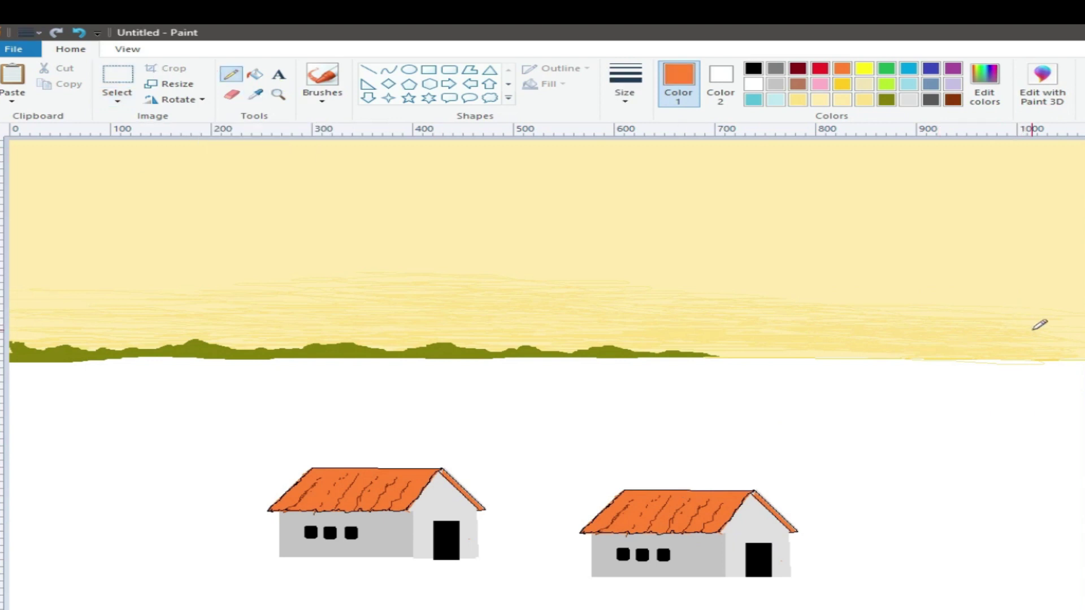
pyautogui.click(125, 105)
pyautogui.click(181, 133)
pyautogui.click(720, 85)
pyautogui.click(842, 68)
pyautogui.click(985, 85)
pyautogui.moveTo(845, 339); pyautogui.dragTo(832, 359)
pyautogui.click(443, 476)
pyautogui.click(128, 105)
pyautogui.click(181, 148)
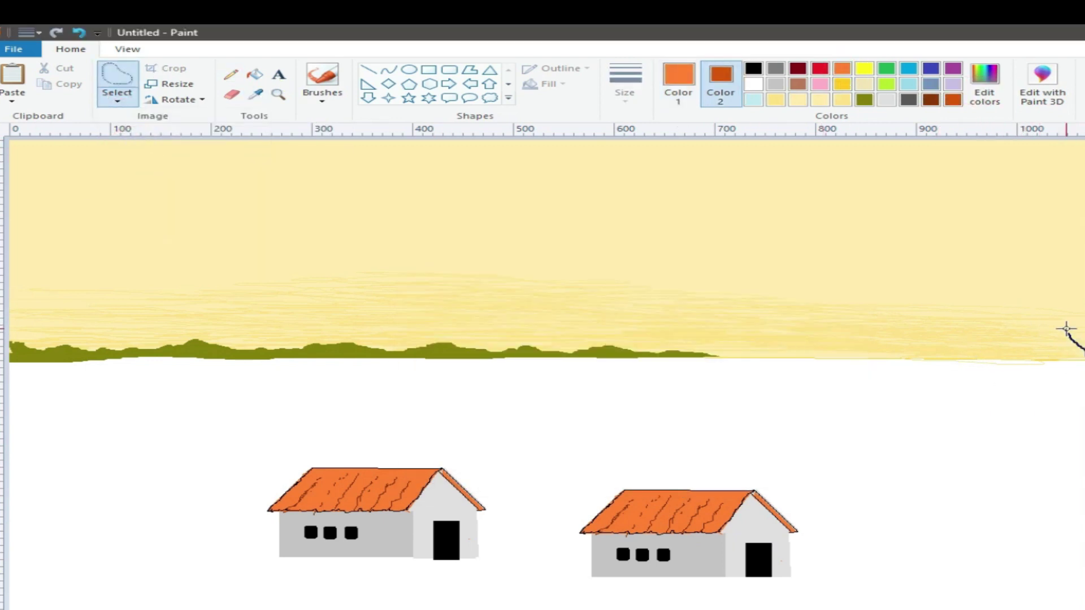
pyautogui.moveTo(1047, 351)
pyautogui.mouseDown()
pyautogui.moveTo(1058, 325)
pyautogui.moveTo(1035, 345)
pyautogui.moveTo(1028, 386)
pyautogui.moveTo(1078, 354)
pyautogui.mouseUp()
pyautogui.press('Delete')
# - Outline the haystack in black with the Pencil, adding a short pole at its peak
pyautogui.click(678, 85)
pyautogui.click(753, 68)
pyautogui.click(231, 74)
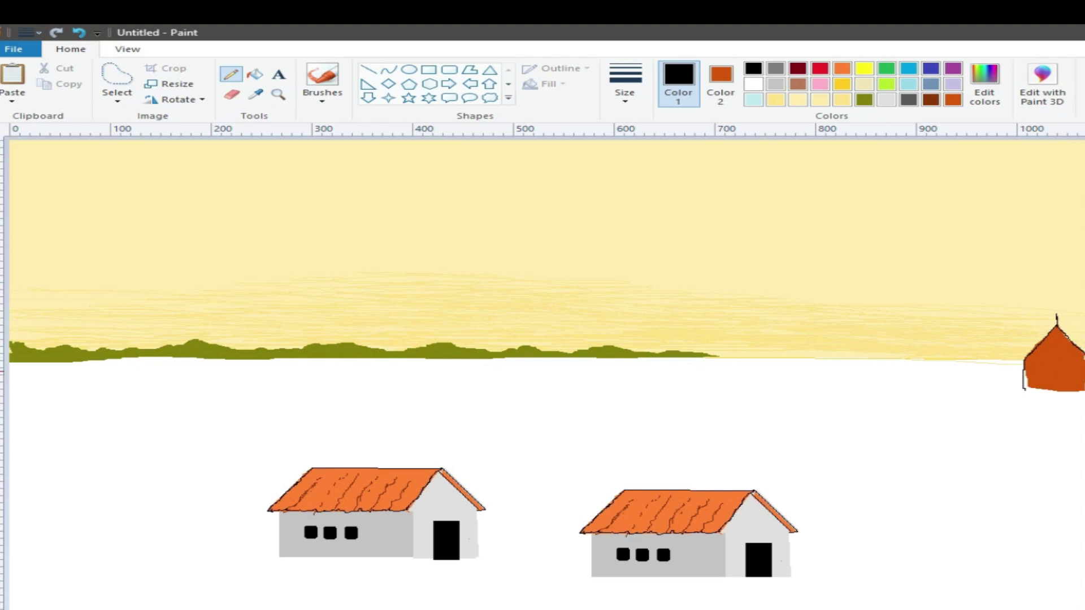
# - Mix a dark brown from the haystack's orange and draw curved straw lines down from its peak
pyautogui.click(985, 84)
pyautogui.click(442, 475)
pyautogui.click(255, 94)
pyautogui.click(1056, 340)
pyautogui.click(984, 84)
pyautogui.click(835, 378)
pyautogui.click(442, 475)
pyautogui.moveTo(1050, 372); pyautogui.dragTo(1053, 345)
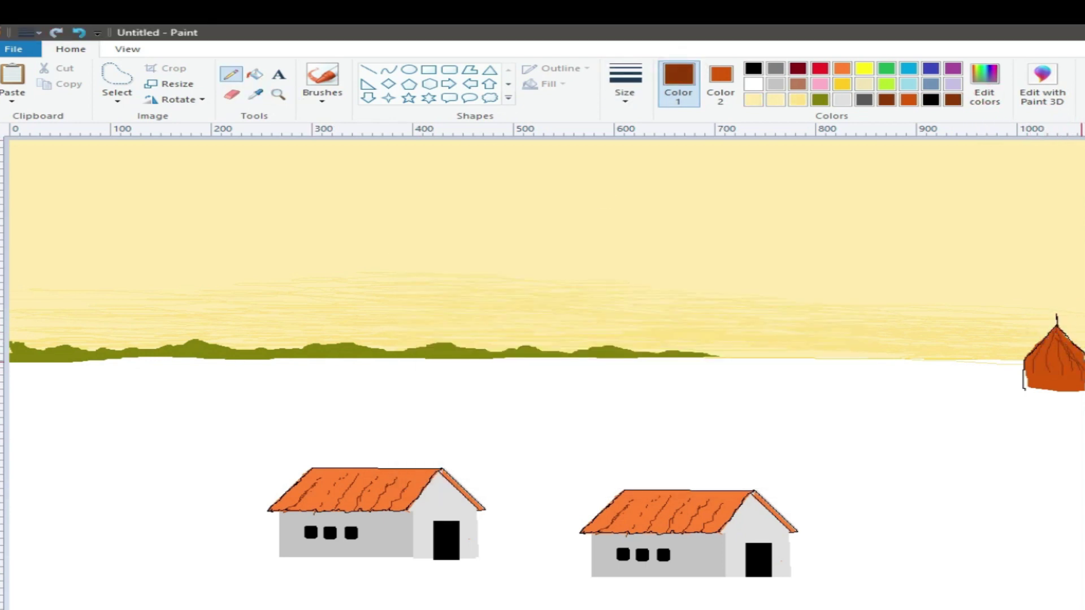
# - Add a short vertical post at the haystack's lower edge and delete the right-hand house copy
pyautogui.moveTo(1051, 365); pyautogui.dragTo(1051, 401)
pyautogui.click(117, 98)
pyautogui.click(154, 135)
pyautogui.moveTo(543, 460)
pyautogui.mouseDown()
pyautogui.moveTo(783, 595)
pyautogui.moveTo(846, 604)
pyautogui.mouseUp()
pyautogui.click(721, 79)
pyautogui.click(753, 84)
pyautogui.press('Delete')
# - Paste the house, flip it horizontally, shrink it slightly and place it beside the haystack
pyautogui.hotkey('ctrl', 'v')
pyautogui.click(177, 99)
pyautogui.click(197, 179)
pyautogui.moveTo(146, 195); pyautogui.dragTo(913, 333)
pyautogui.moveTo(1079, 421); pyautogui.dragTo(1056, 414)
pyautogui.moveTo(799, 354); pyautogui.dragTo(814, 353)
# - Paste another, slightly larger house with its gable facing right, adjoining the smaller house on its left side
pyautogui.click(677, 453)
pyautogui.hotkey('ctrl', 'v')
pyautogui.moveTo(164, 218); pyautogui.dragTo(769, 356)
pyautogui.click(182, 100)
pyautogui.click(198, 179)
pyautogui.moveTo(755, 291); pyautogui.dragTo(755, 269)
pyautogui.moveTo(906, 434); pyautogui.dragTo(923, 451)
pyautogui.moveTo(781, 370); pyautogui.dragTo(735, 345)
# - Delete the original house from the white foreground
pyautogui.click(176, 99)
pyautogui.click(198, 180)
pyautogui.moveTo(107, 401); pyautogui.dragTo(608, 607)
pyautogui.press('Delete')
# - Draw the right edge of a winding path in golden yellow with the Pencil, starting at the large house's lower-left corner
pyautogui.click(796, 102)
pyautogui.click(678, 83)
pyautogui.click(797, 100)
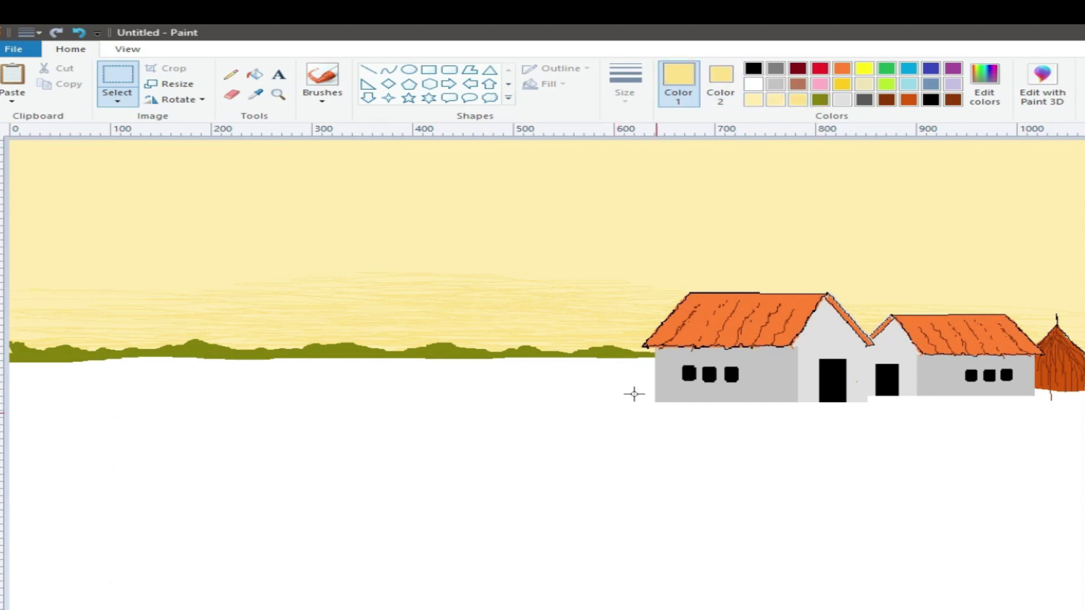
pyautogui.click(231, 75)
pyautogui.click(73, 32)
pyautogui.moveTo(575, 494)
pyautogui.mouseDown()
pyautogui.moveTo(554, 477)
pyautogui.moveTo(657, 399)
pyautogui.moveTo(557, 493)
pyautogui.moveTo(591, 499)
pyautogui.moveTo(561, 445)
pyautogui.moveTo(455, 530)
pyautogui.mouseUp()
pyautogui.click(78, 33)
pyautogui.click(78, 33)
pyautogui.click(78, 33)
pyautogui.moveTo(587, 500); pyautogui.dragTo(656, 402)
# - Draw the path's left edge with the Curve tool and fill the path with golden yellow
pyautogui.click(389, 70)
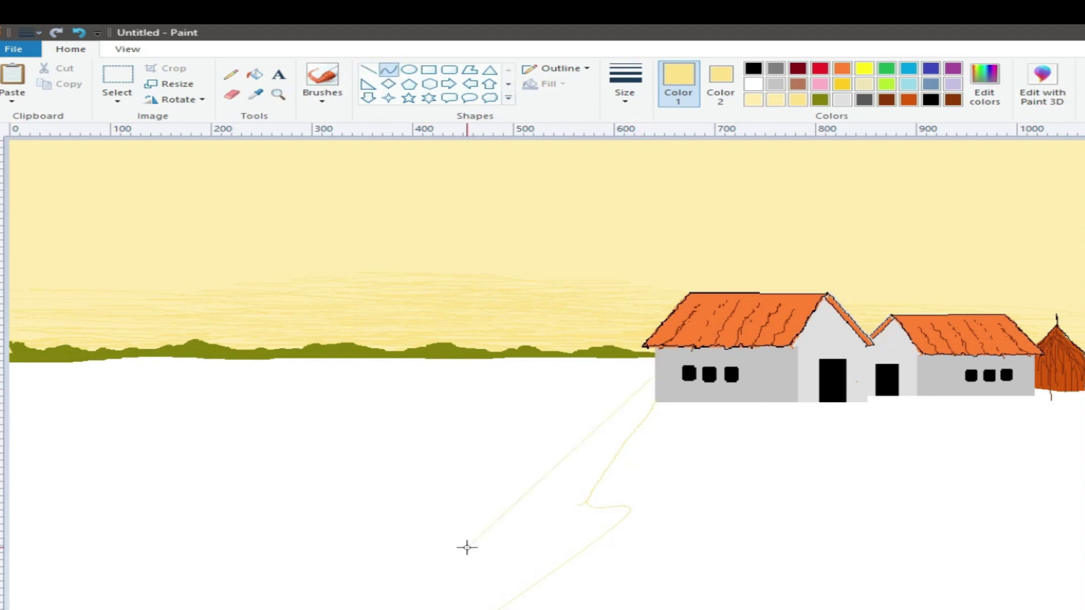
pyautogui.click(255, 74)
pyautogui.click(552, 513)
# - Mix a pale blue (red 207, green 238, blue 245) and fill the area left of the path as water
pyautogui.click(982, 85)
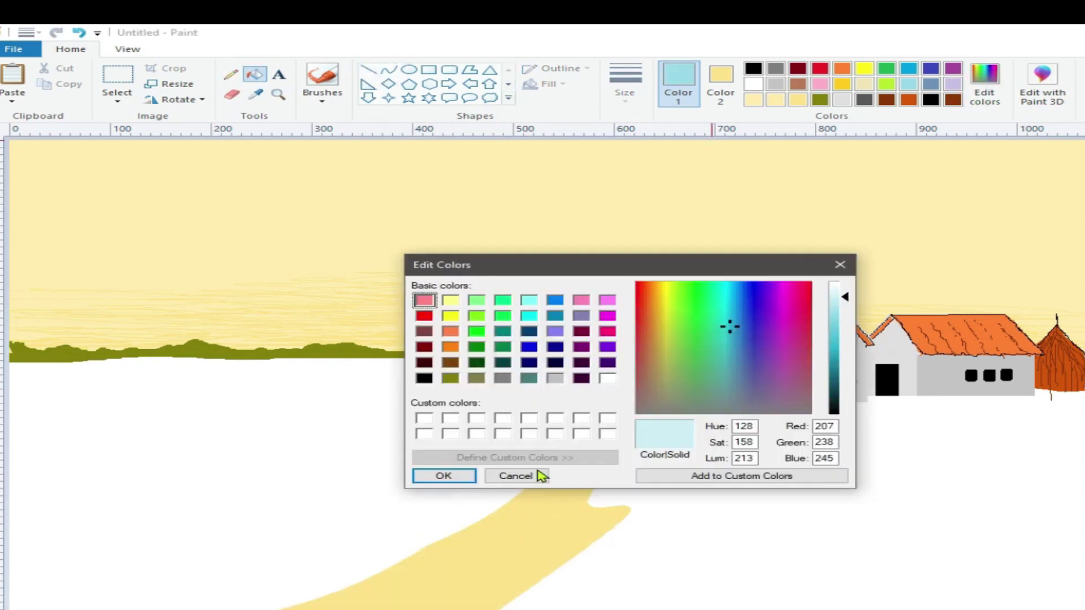
pyautogui.click(452, 475)
pyautogui.click(257, 420)
# - Mix a light green and fill the ground in front of the houses with it
pyautogui.click(887, 84)
pyautogui.click(993, 89)
pyautogui.click(477, 332)
pyautogui.click(477, 317)
pyautogui.click(840, 319)
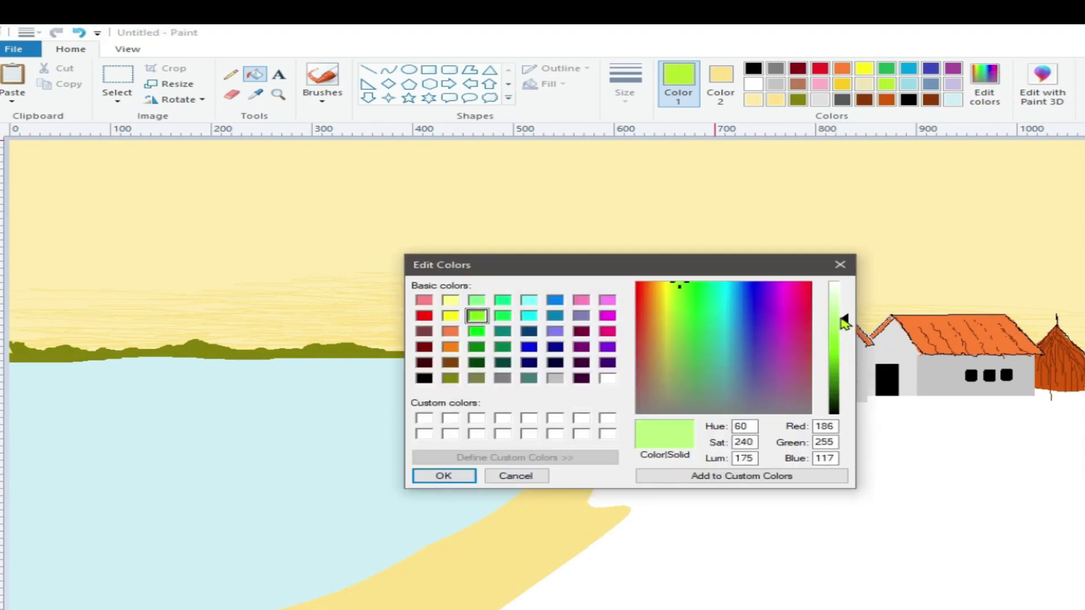
pyautogui.press('Return')
pyautogui.click(865, 496)
# - Mix a pale yellow from the basic yellow and fill the ground right of the path with it
pyautogui.click(887, 68)
pyautogui.click(984, 84)
pyautogui.click(451, 315)
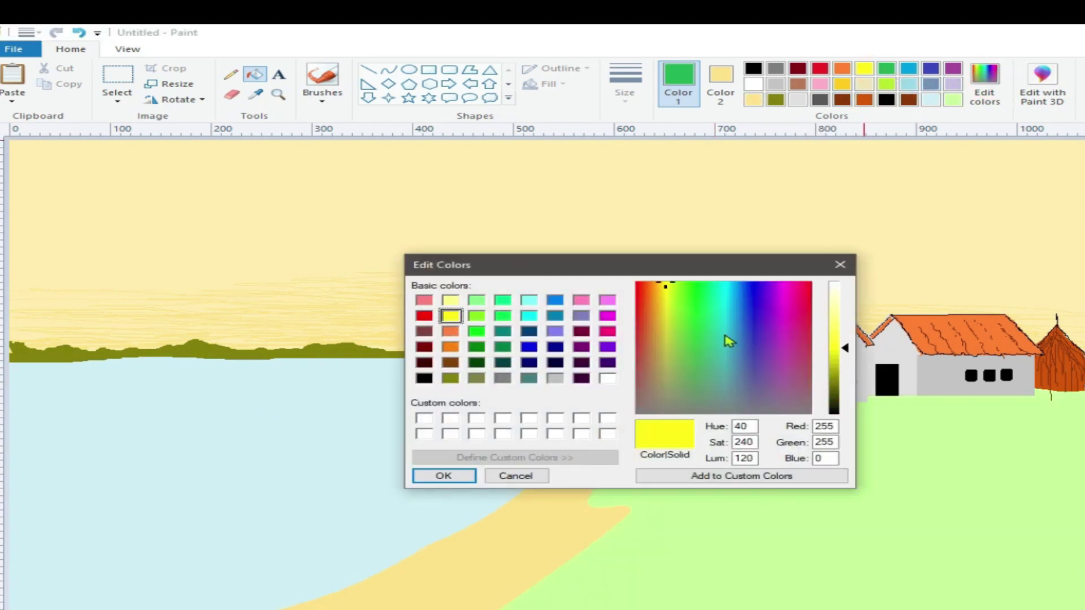
pyautogui.click(840, 308)
pyautogui.click(451, 476)
pyautogui.click(737, 481)
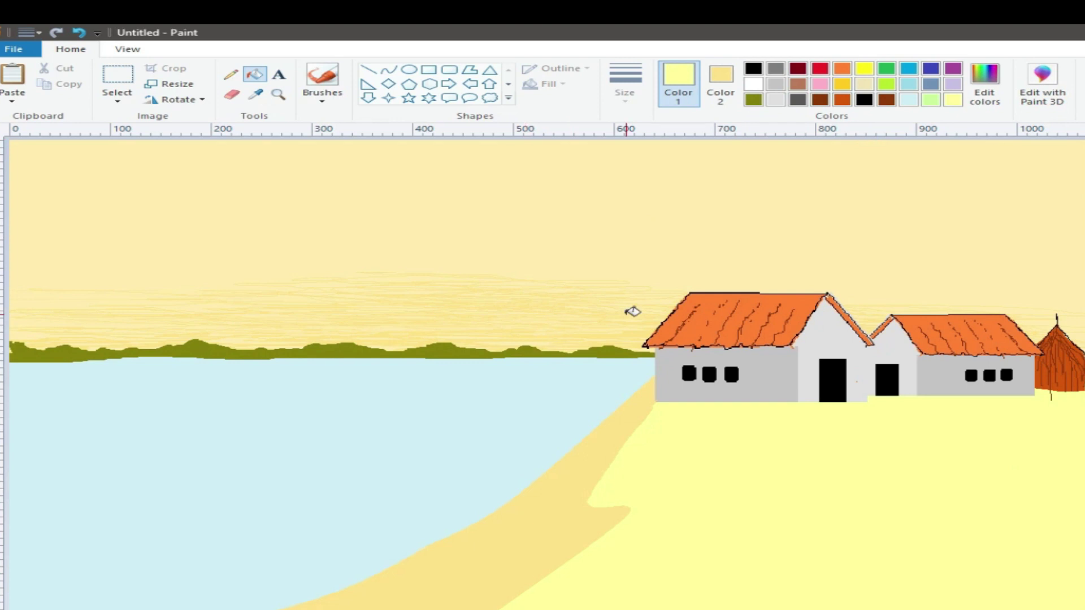
# - Paint a tall, curved palm trunk in orange with a brush, rising from the canvas's lower edge over the water
pyautogui.click(842, 68)
pyautogui.click(322, 84)
pyautogui.click(443, 149)
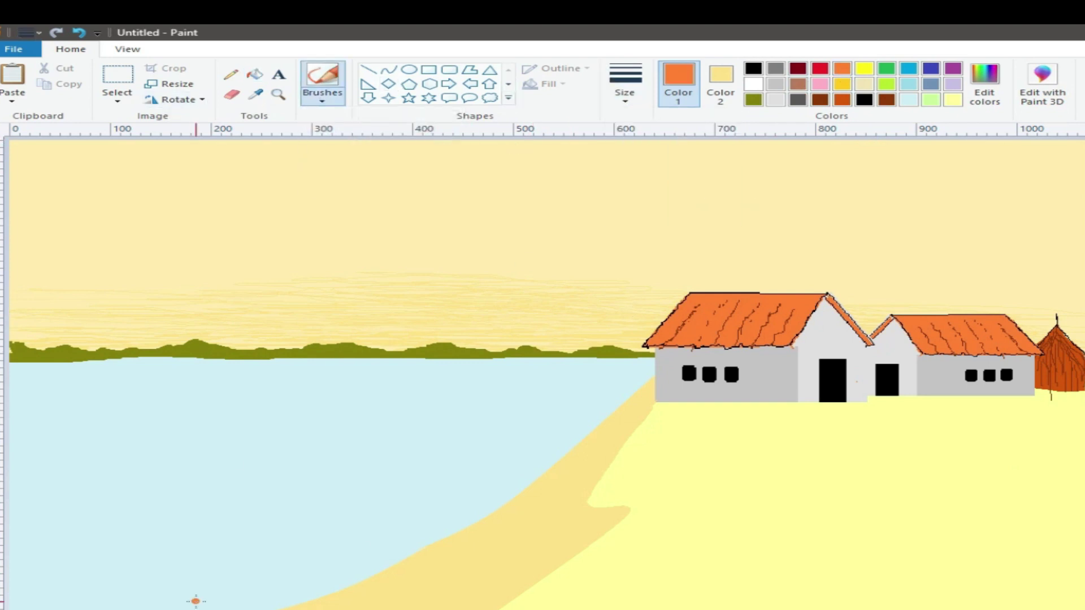
pyautogui.moveTo(192, 243)
pyautogui.mouseDown()
pyautogui.moveTo(193, 362)
pyautogui.moveTo(235, 608)
pyautogui.moveTo(195, 339)
pyautogui.moveTo(231, 479)
pyautogui.moveTo(242, 605)
pyautogui.moveTo(246, 517)
pyautogui.mouseUp()
pyautogui.hotkey('ctrl', 'z')
pyautogui.moveTo(243, 609); pyautogui.dragTo(244, 502)
pyautogui.moveTo(185, 274); pyautogui.dragTo(213, 464)
pyautogui.moveTo(183, 312); pyautogui.dragTo(220, 478)
pyautogui.moveTo(201, 363)
pyautogui.mouseDown()
pyautogui.moveTo(218, 418)
pyautogui.moveTo(184, 300)
pyautogui.mouseUp()
# - Outline both sides of the palm trunk in black with the Pencil and touch up its inside with an orange brush
pyautogui.moveTo(195, 246); pyautogui.dragTo(186, 311)
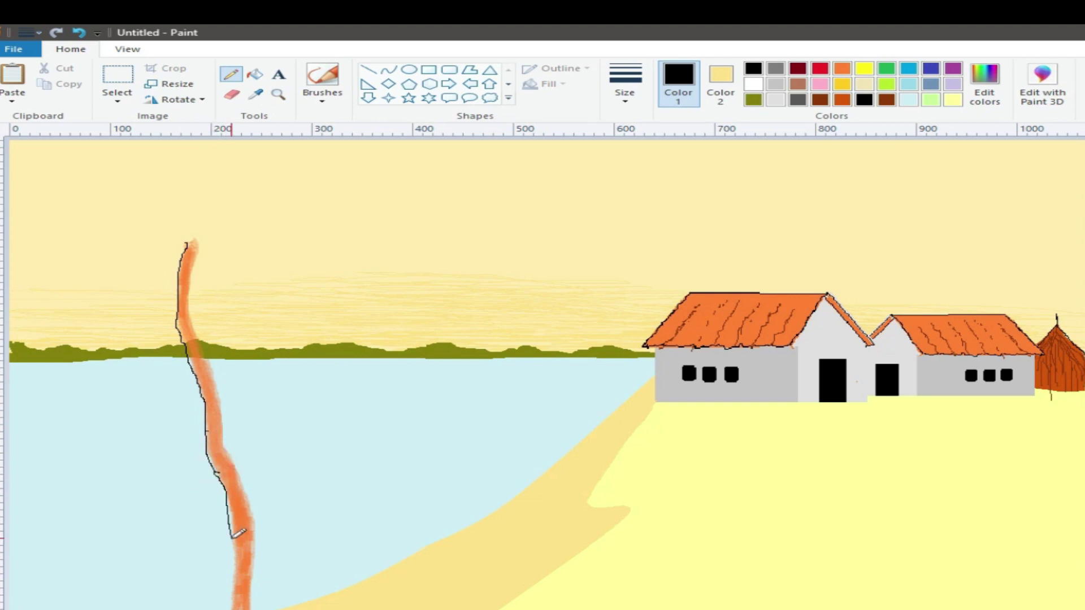
pyautogui.moveTo(196, 242); pyautogui.dragTo(190, 302)
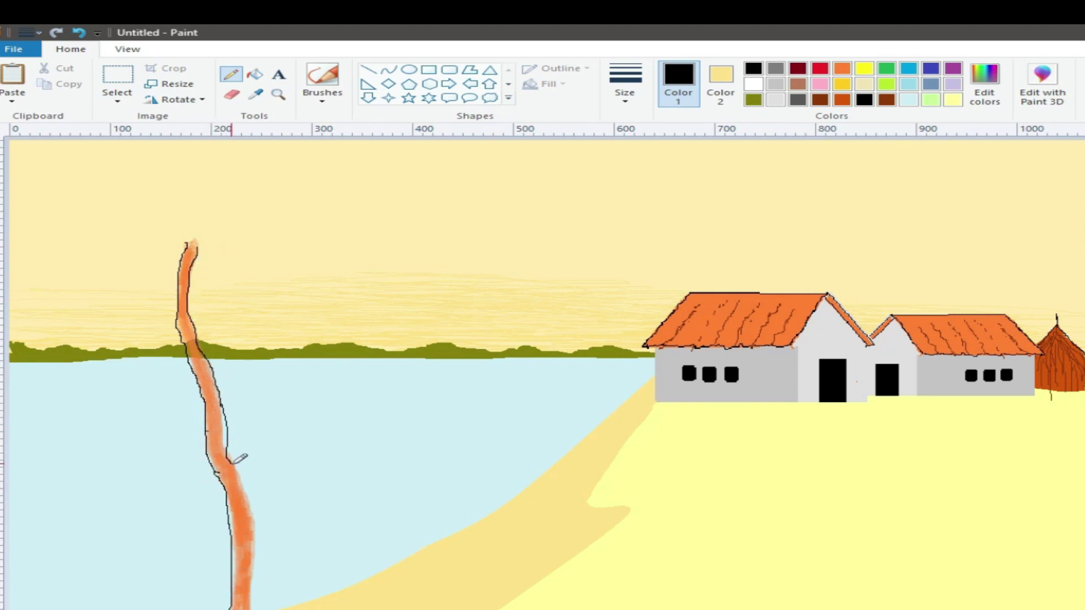
pyautogui.click(322, 85)
pyautogui.click(321, 121)
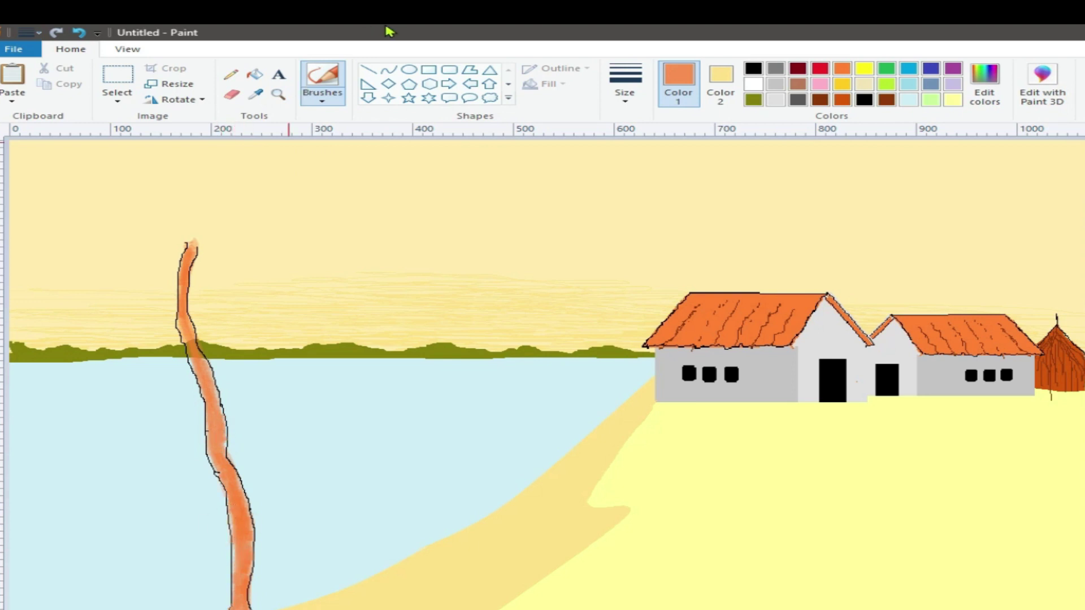
# - Draw a drooping olive frond rib with the Curve tool from the trunk's top down to the right
pyautogui.click(753, 99)
pyautogui.click(388, 70)
pyautogui.moveTo(195, 244)
pyautogui.mouseDown()
pyautogui.moveTo(225, 299)
pyautogui.moveTo(245, 290)
pyautogui.mouseUp()
pyautogui.moveTo(222, 267); pyautogui.dragTo(228, 258)
# - Draw dense green leaflets along the frond rib with a thicker Pencil
pyautogui.click(254, 75)
pyautogui.click(231, 74)
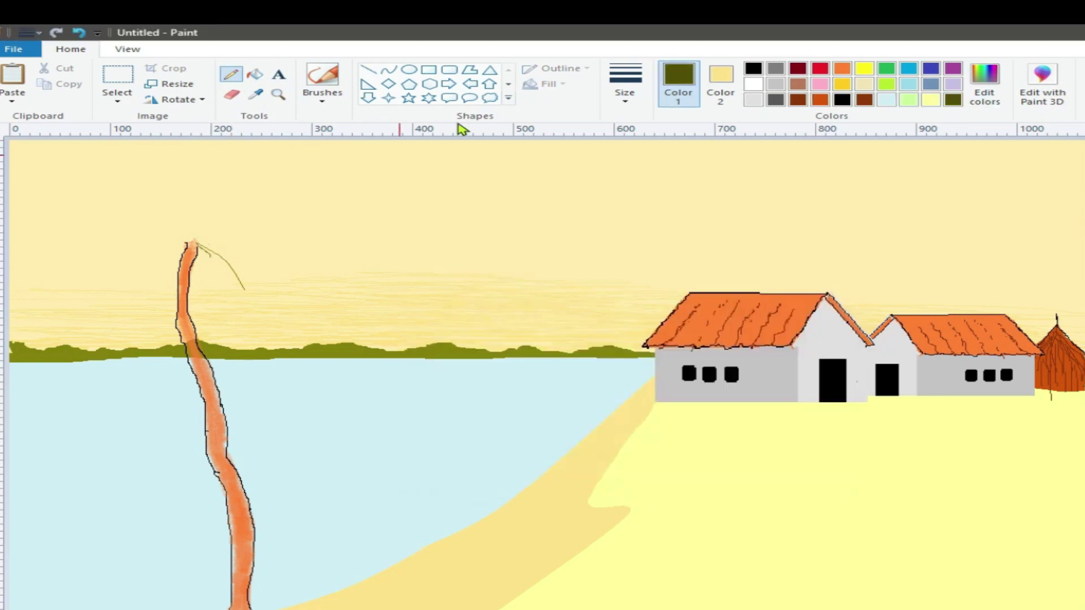
pyautogui.click(625, 85)
pyautogui.click(651, 160)
pyautogui.click(886, 68)
pyautogui.moveTo(210, 255)
pyautogui.mouseDown()
pyautogui.moveTo(239, 279)
pyautogui.moveTo(213, 259)
pyautogui.moveTo(229, 279)
pyautogui.mouseUp()
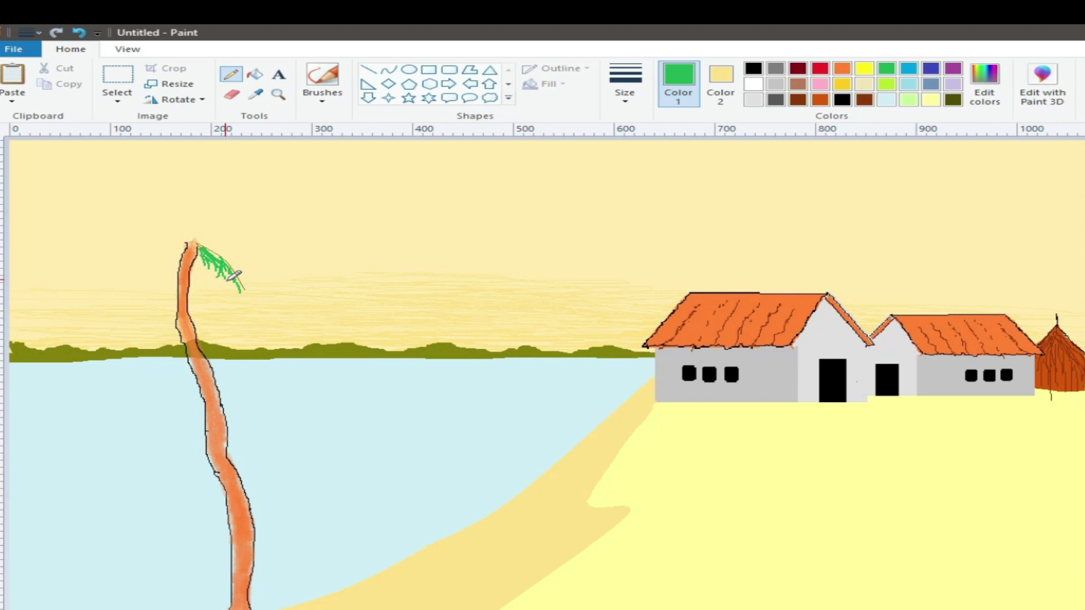
pyautogui.moveTo(199, 245)
pyautogui.mouseDown()
pyautogui.moveTo(230, 253)
pyautogui.moveTo(251, 291)
pyautogui.mouseUp()
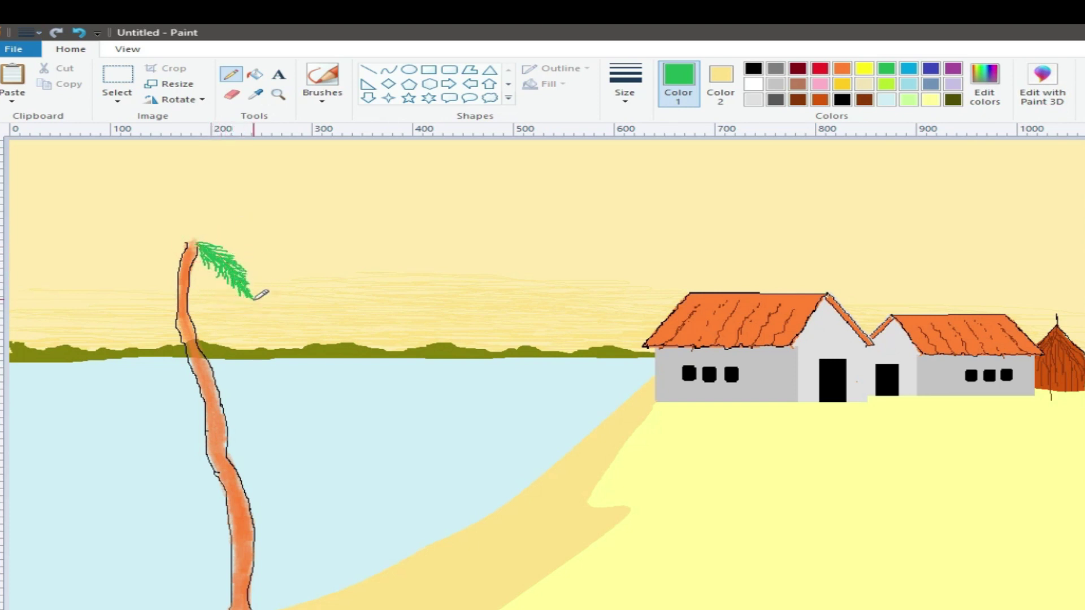
# - Mix a darker green, shade the frond's leaflets with it and extend the frond's tip in bright green
pyautogui.click(985, 84)
pyautogui.click(443, 473)
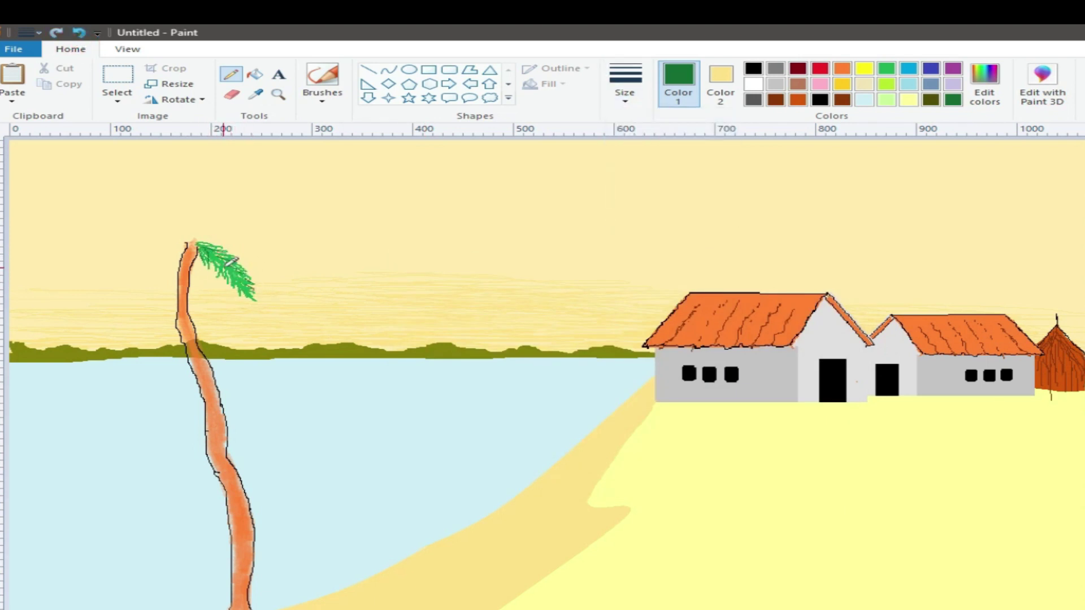
pyautogui.click(887, 69)
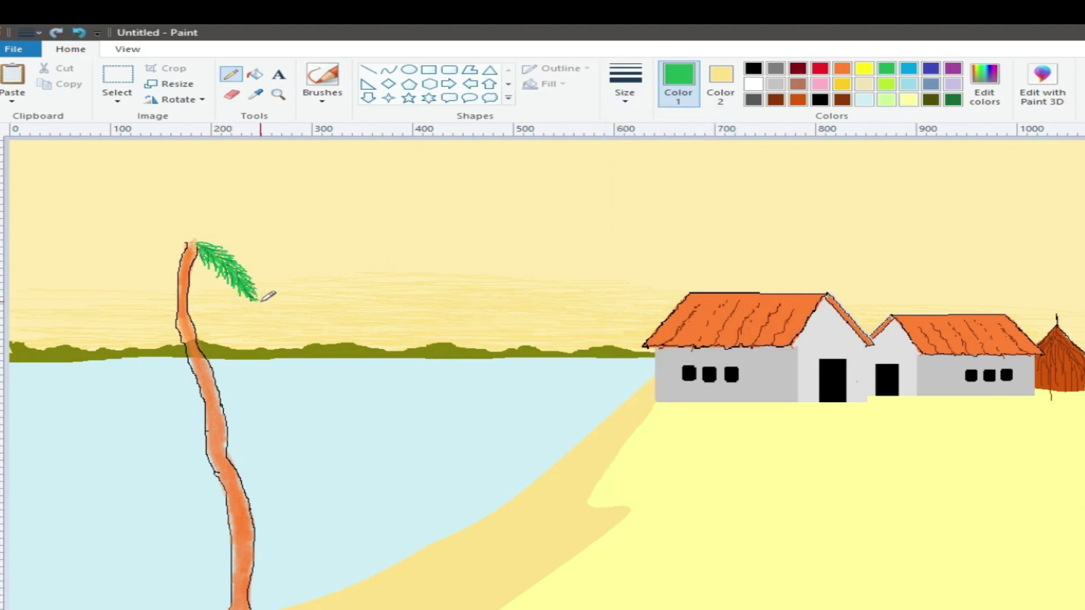
pyautogui.moveTo(249, 308); pyautogui.dragTo(247, 300)
# - Copy the palm frond, flip the copy horizontally and attach it to the left side of the trunk's top
pyautogui.click(117, 101)
pyautogui.click(148, 131)
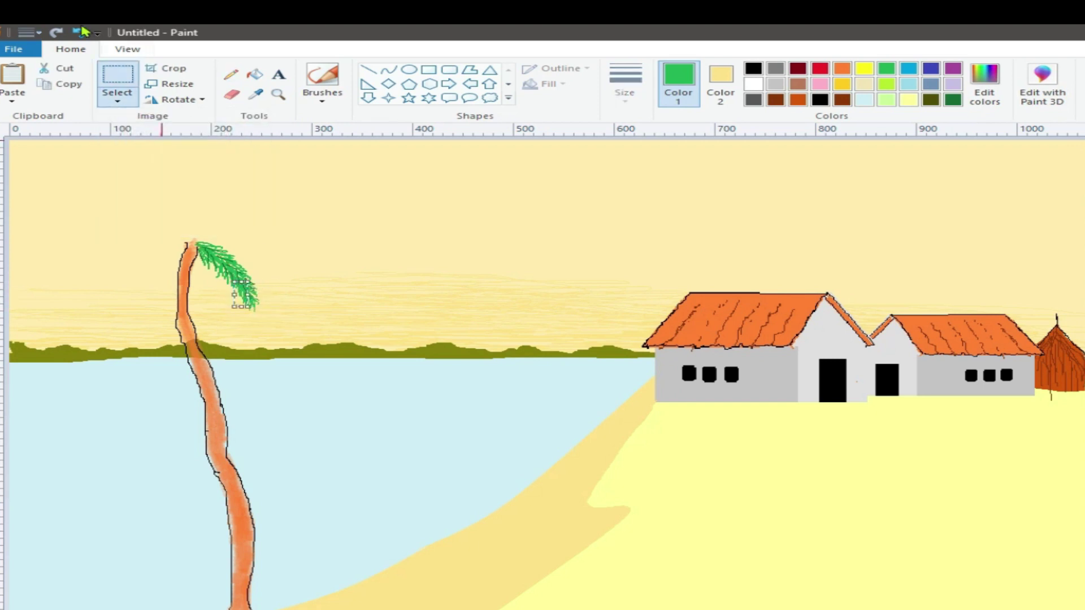
pyautogui.moveTo(244, 306); pyautogui.dragTo(243, 304)
pyautogui.rightClick(215, 264)
pyautogui.click(240, 289)
pyautogui.click(5, 85)
pyautogui.click(180, 100)
pyautogui.click(199, 179)
pyautogui.moveTo(42, 166); pyautogui.dragTo(159, 261)
pyautogui.moveTo(126, 311); pyautogui.dragTo(115, 317)
# - Draw a second, flatter green frond with leaflets above the right-hand one, using the Pencil
pyautogui.click(231, 74)
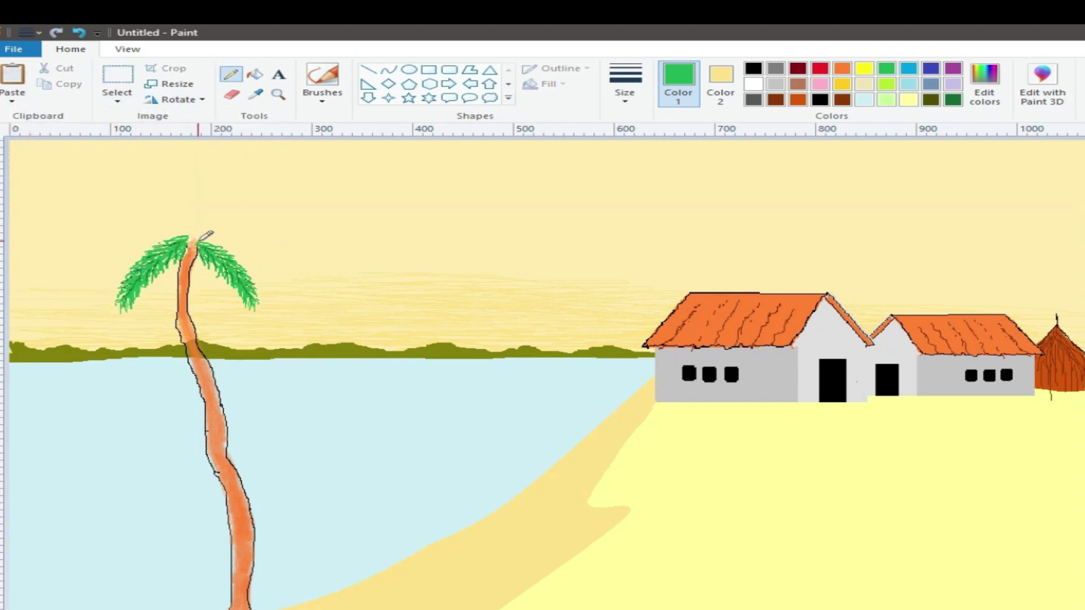
pyautogui.moveTo(223, 238); pyautogui.dragTo(289, 269)
pyautogui.moveTo(220, 235)
pyautogui.mouseDown()
pyautogui.moveTo(237, 227)
pyautogui.moveTo(293, 259)
pyautogui.moveTo(233, 244)
pyautogui.moveTo(296, 254)
pyautogui.mouseUp()
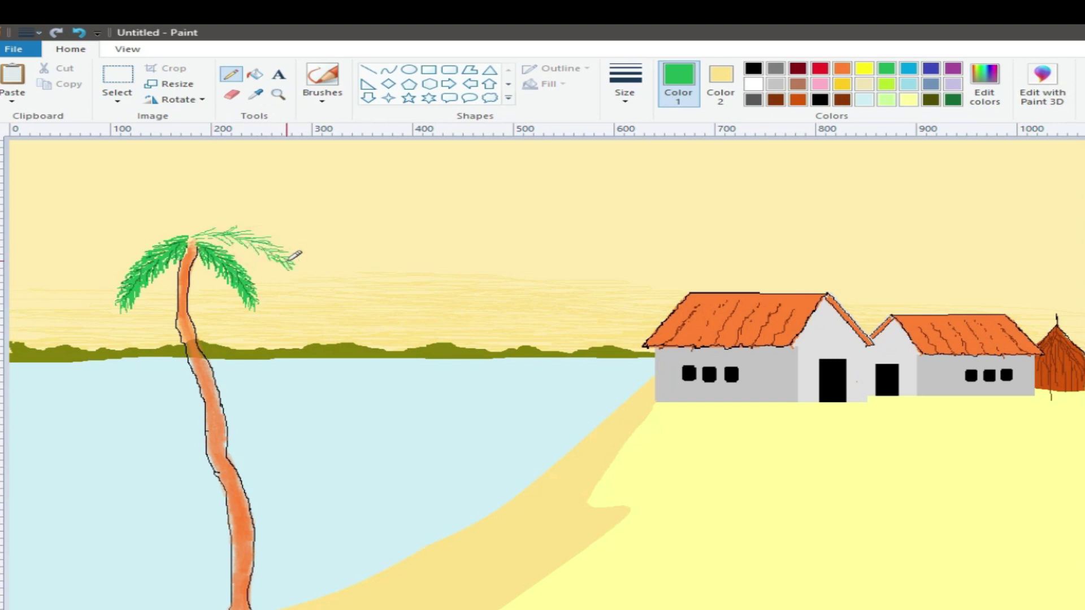
pyautogui.moveTo(223, 221)
pyautogui.mouseDown()
pyautogui.moveTo(270, 233)
pyautogui.moveTo(235, 238)
pyautogui.moveTo(299, 263)
pyautogui.moveTo(283, 244)
pyautogui.mouseUp()
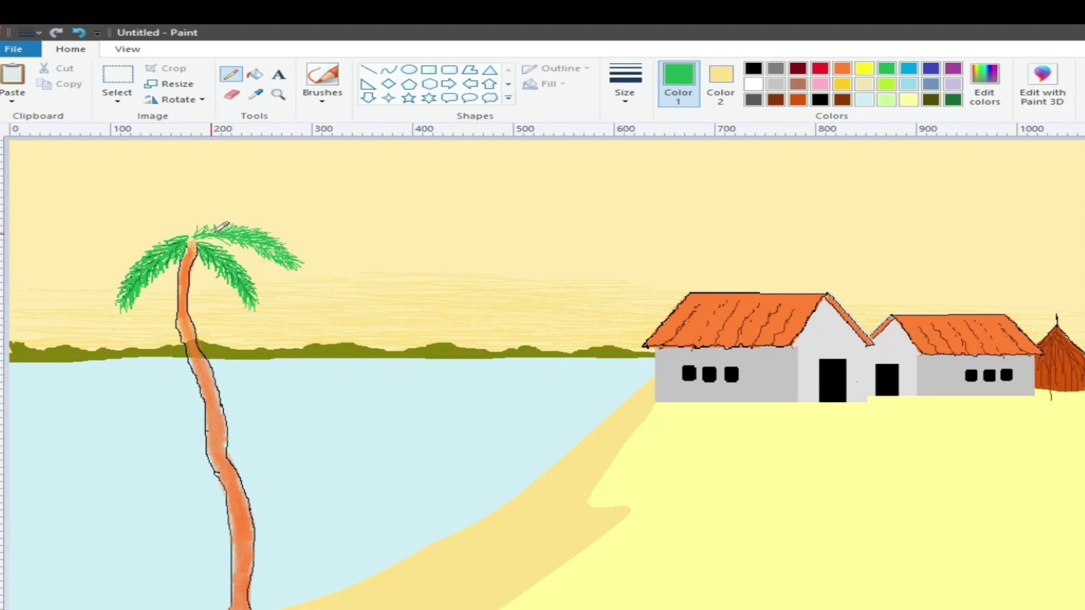
# - Mix a very dark green and thicken the upper right frond's leaflets in bright green at the second line thickness
pyautogui.click(985, 84)
pyautogui.moveTo(845, 358); pyautogui.dragTo(845, 382)
pyautogui.click(443, 476)
pyautogui.click(625, 85)
pyautogui.click(642, 121)
pyautogui.click(625, 84)
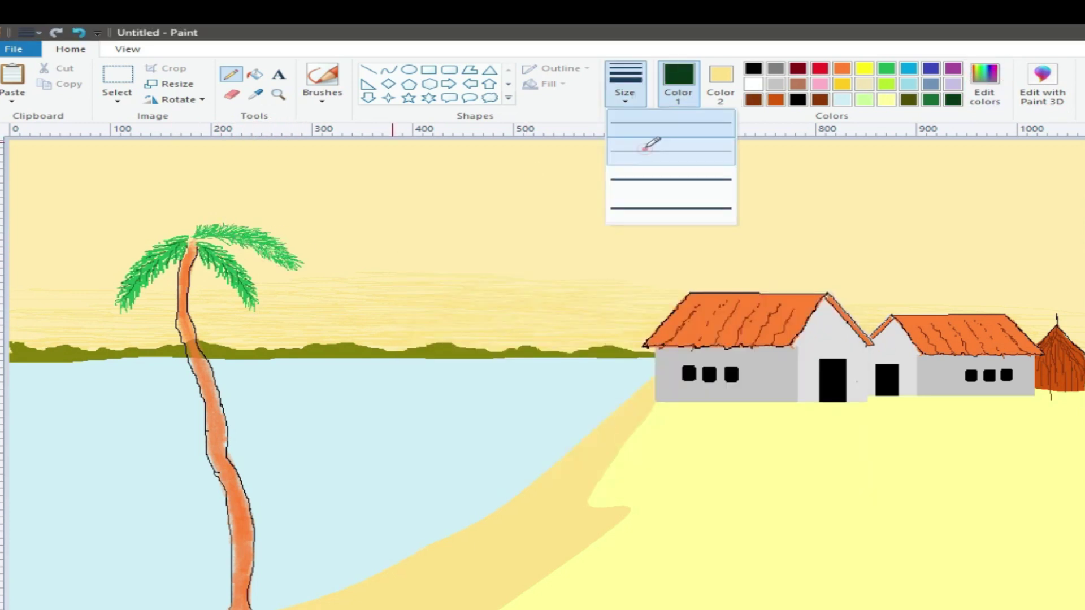
pyautogui.click(650, 145)
pyautogui.click(887, 68)
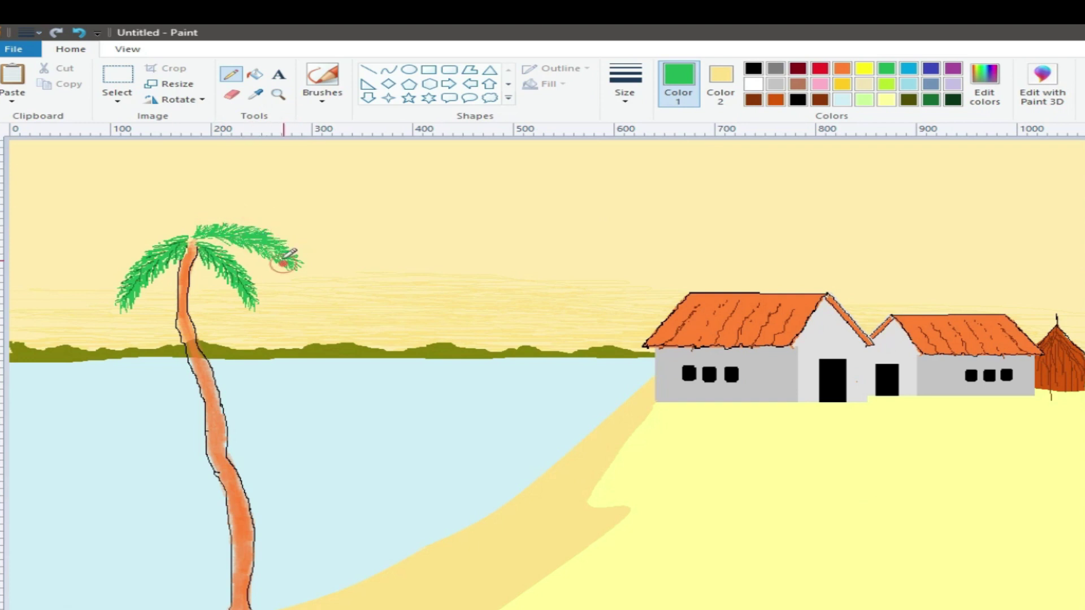
# - Shade the upper right frond with thin black strokes and touch up its leaflets in bright green
pyautogui.click(754, 68)
pyautogui.click(625, 85)
pyautogui.click(641, 121)
pyautogui.moveTo(218, 223); pyautogui.dragTo(220, 227)
pyautogui.moveTo(247, 228)
pyautogui.mouseDown()
pyautogui.moveTo(238, 232)
pyautogui.moveTo(287, 246)
pyautogui.mouseUp()
pyautogui.moveTo(289, 258); pyautogui.dragTo(298, 263)
pyautogui.moveTo(220, 233); pyautogui.dragTo(281, 246)
pyautogui.click(886, 69)
pyautogui.moveTo(240, 233)
pyautogui.mouseDown()
pyautogui.moveTo(230, 229)
pyautogui.moveTo(304, 263)
pyautogui.mouseUp()
# - Copy the shaded right frond, mirror the copy and place it on the upper left of the palm crown
pyautogui.click(117, 97)
pyautogui.click(144, 148)
pyautogui.click(68, 84)
pyautogui.click(12, 98)
pyautogui.click(29, 114)
pyautogui.click(179, 100)
pyautogui.click(190, 208)
pyautogui.moveTo(73, 157); pyautogui.dragTo(150, 235)
pyautogui.rightClick(165, 201)
pyautogui.click(199, 240)
pyautogui.moveTo(73, 161); pyautogui.dragTo(277, 212)
pyautogui.moveTo(214, 238); pyautogui.dragTo(194, 255)
pyautogui.moveTo(332, 257); pyautogui.dragTo(413, 281)
pyautogui.moveTo(240, 199)
pyautogui.mouseDown()
pyautogui.moveTo(235, 179)
pyautogui.moveTo(226, 197)
pyautogui.mouseUp()
pyautogui.click(79, 32)
pyautogui.click(12, 98)
pyautogui.click(29, 115)
pyautogui.moveTo(66, 158); pyautogui.dragTo(257, 214)
pyautogui.click(80, 34)
# - Draw two green ribs rising left and right from the palm crown and cover the left one with leaflets
pyautogui.click(232, 74)
pyautogui.moveTo(148, 171); pyautogui.dragTo(200, 222)
pyautogui.moveTo(201, 223); pyautogui.dragTo(268, 188)
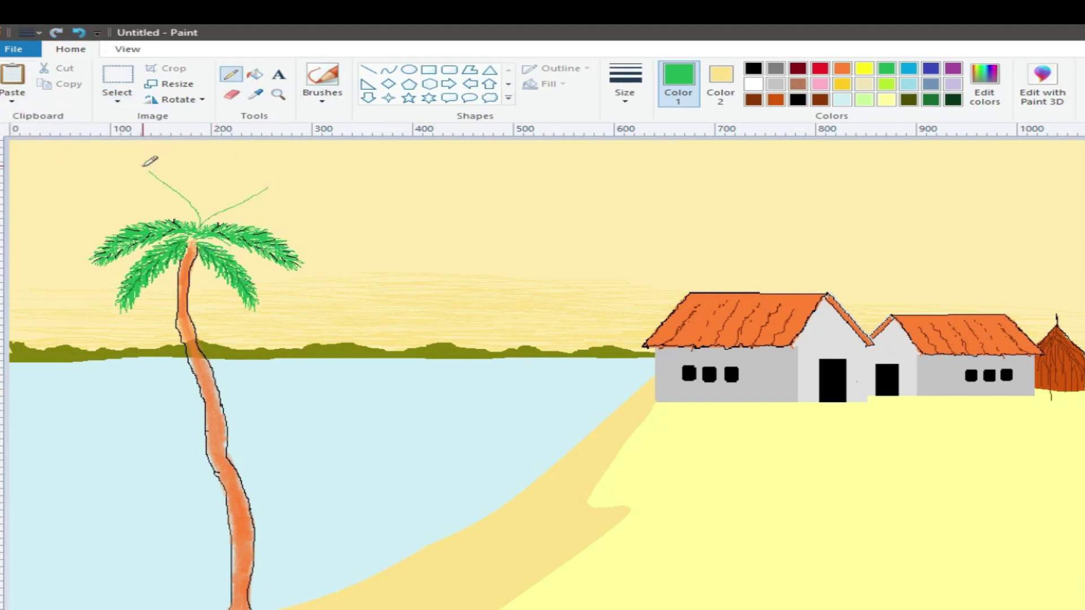
pyautogui.moveTo(142, 167)
pyautogui.mouseDown()
pyautogui.moveTo(194, 217)
pyautogui.moveTo(163, 185)
pyautogui.moveTo(196, 204)
pyautogui.moveTo(162, 205)
pyautogui.mouseUp()
pyautogui.moveTo(121, 167)
pyautogui.mouseDown()
pyautogui.moveTo(148, 172)
pyautogui.moveTo(203, 221)
pyautogui.moveTo(153, 169)
pyautogui.mouseUp()
# - Shade the rising left frond with black Pencil strokes at the thinnest line size
pyautogui.click(625, 93)
pyautogui.click(631, 119)
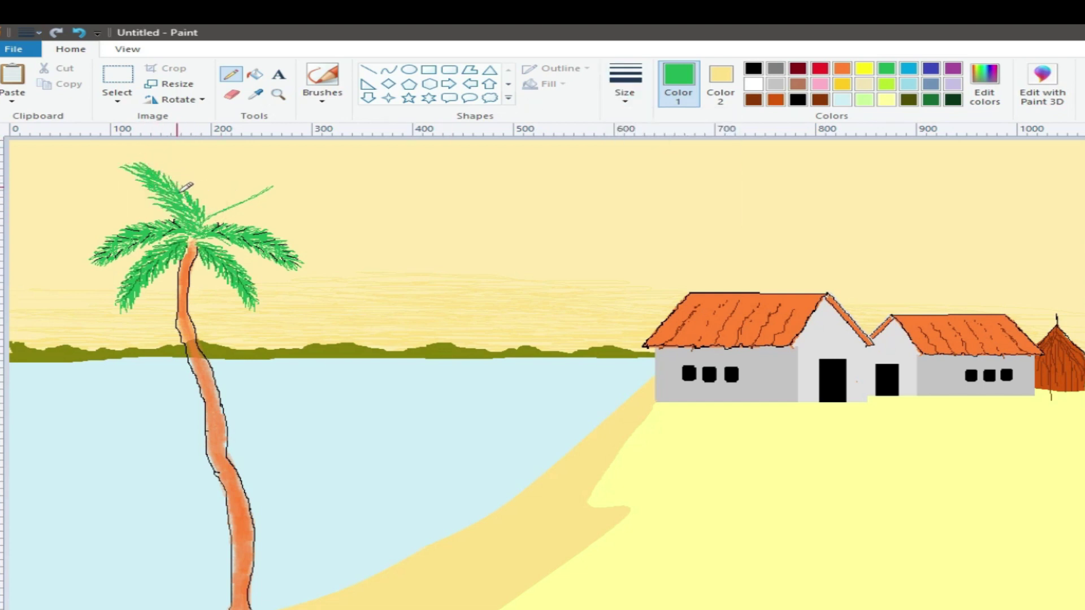
pyautogui.click(754, 69)
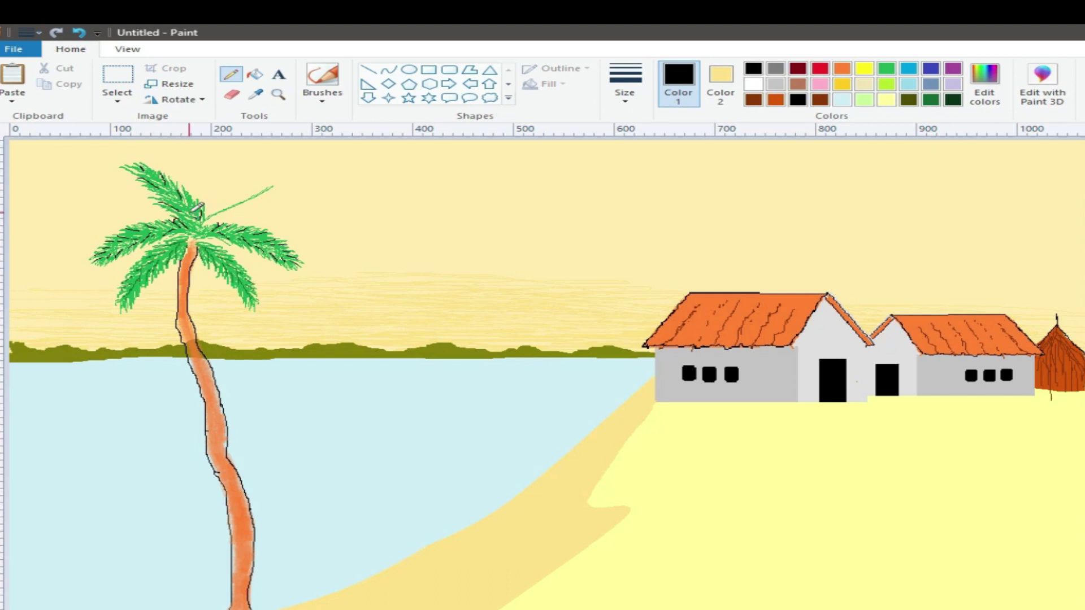
# - Copy the rising left frond, flip the copy horizontally and place it over the bare rib on the right
pyautogui.click(117, 100)
pyautogui.click(160, 147)
pyautogui.moveTo(172, 218)
pyautogui.mouseDown()
pyautogui.moveTo(116, 162)
pyautogui.moveTo(201, 214)
pyautogui.moveTo(180, 221)
pyautogui.mouseUp()
pyautogui.click(68, 84)
pyautogui.click(12, 98)
pyautogui.click(34, 117)
pyautogui.click(178, 100)
pyautogui.click(184, 182)
pyautogui.moveTo(44, 175); pyautogui.dragTo(230, 202)
pyautogui.click(231, 75)
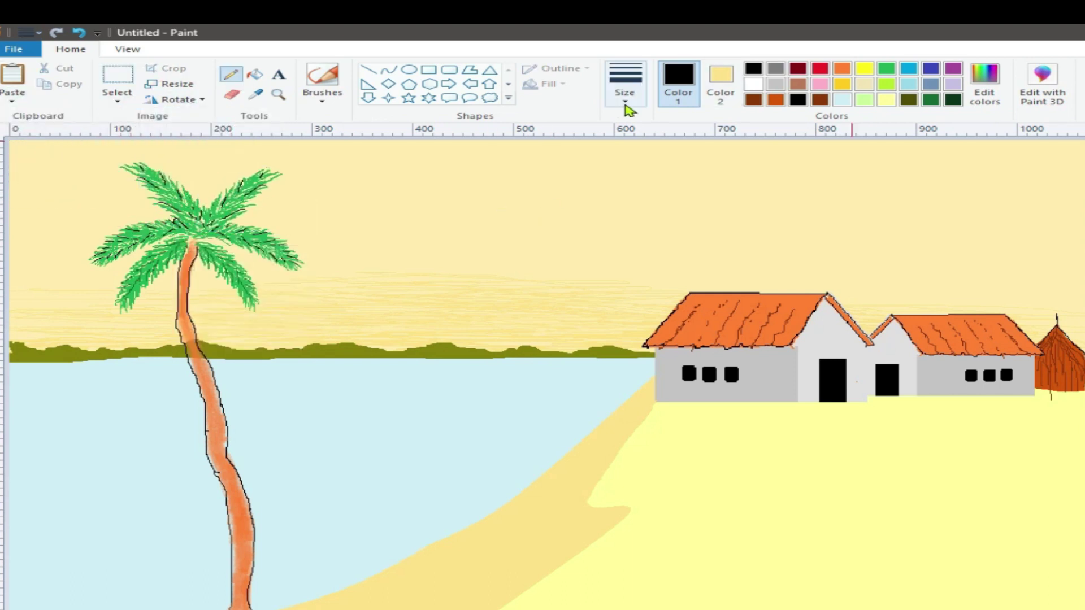
# - Repaint the palm trunk wider in orange with a brush and shade it with a mixed burnt orange (red 179, green 71, blue 0)
pyautogui.click(322, 79)
pyautogui.click(842, 69)
pyautogui.moveTo(173, 335)
pyautogui.mouseDown()
pyautogui.moveTo(176, 265)
pyautogui.moveTo(179, 343)
pyautogui.moveTo(213, 435)
pyautogui.moveTo(234, 571)
pyautogui.mouseUp()
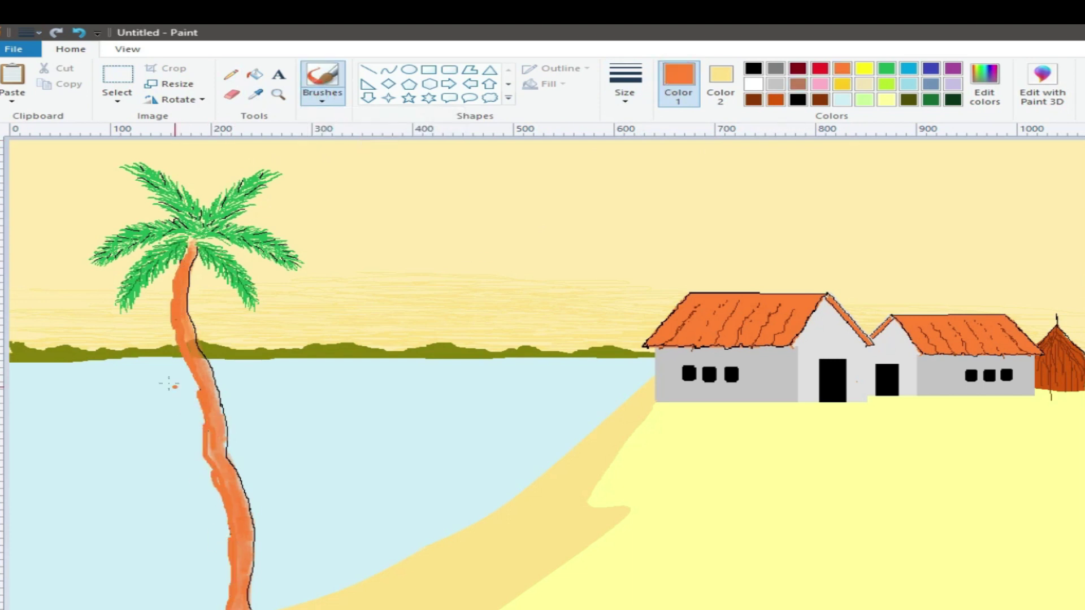
pyautogui.moveTo(230, 448)
pyautogui.mouseDown()
pyautogui.moveTo(253, 538)
pyautogui.moveTo(214, 485)
pyautogui.mouseUp()
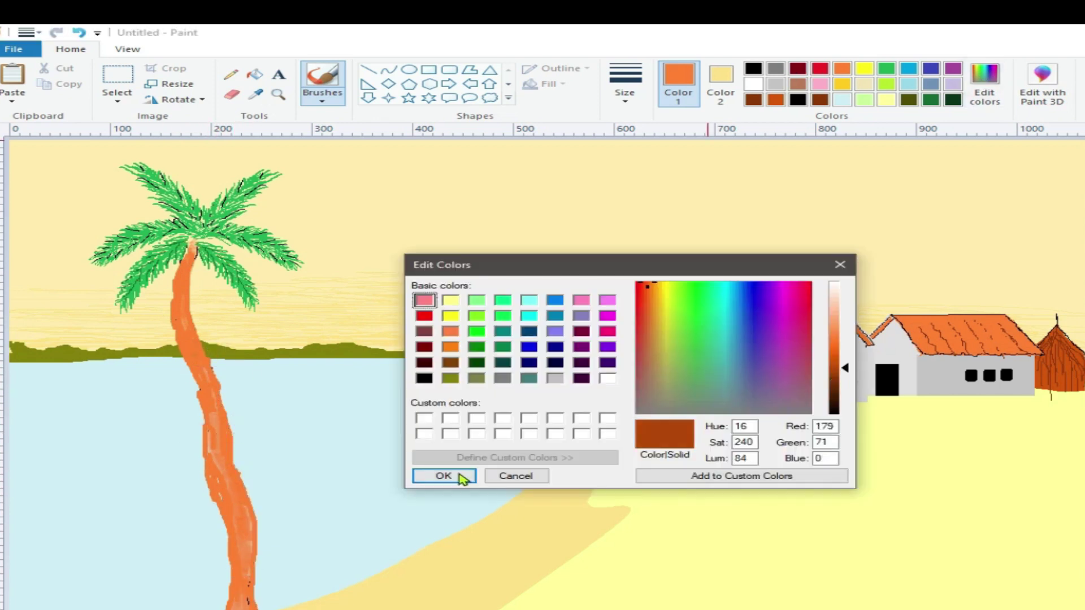
pyautogui.click(443, 475)
pyautogui.moveTo(179, 340)
pyautogui.mouseDown()
pyautogui.moveTo(194, 448)
pyautogui.moveTo(238, 594)
pyautogui.moveTo(215, 445)
pyautogui.moveTo(234, 524)
pyautogui.mouseUp()
# - Outline the palm trunk with jagged black bark edges using the Pencil at the second line thickness
pyautogui.click(753, 68)
pyautogui.click(231, 74)
pyautogui.click(625, 85)
pyautogui.click(625, 150)
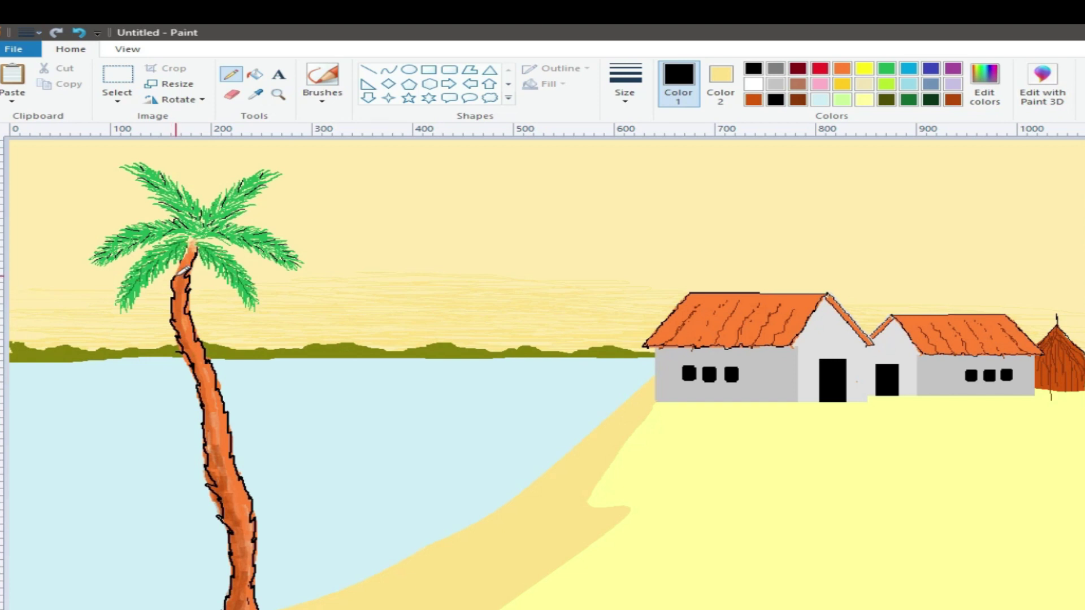
# - Draw a small oval coconut with black outline and black fill beneath the palm crown
pyautogui.click(409, 69)
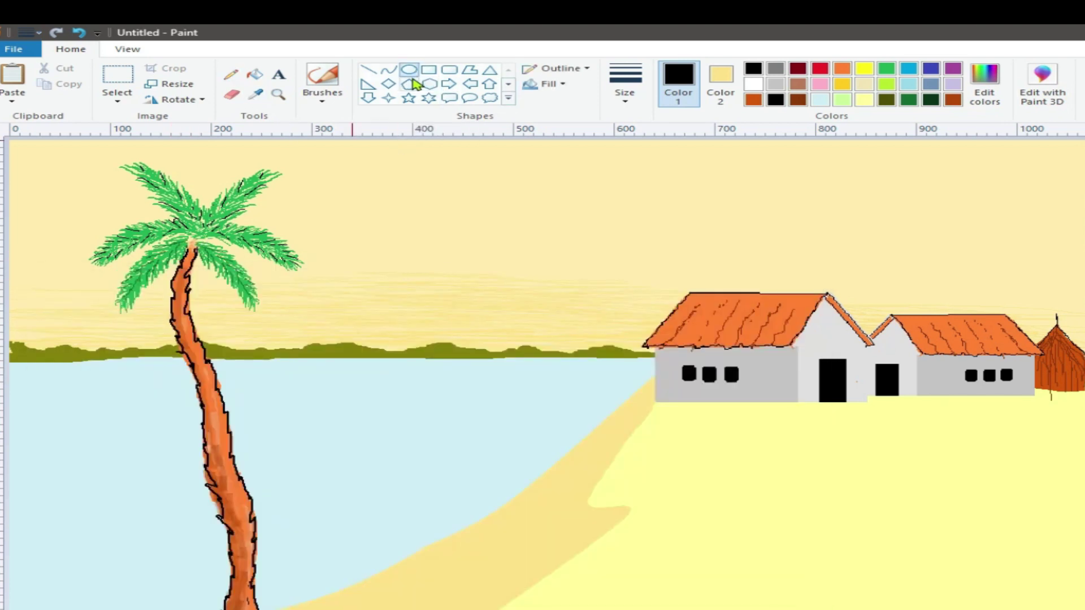
pyautogui.click(731, 76)
pyautogui.click(753, 69)
pyautogui.moveTo(204, 282); pyautogui.dragTo(187, 274)
pyautogui.click(368, 69)
pyautogui.click(208, 294)
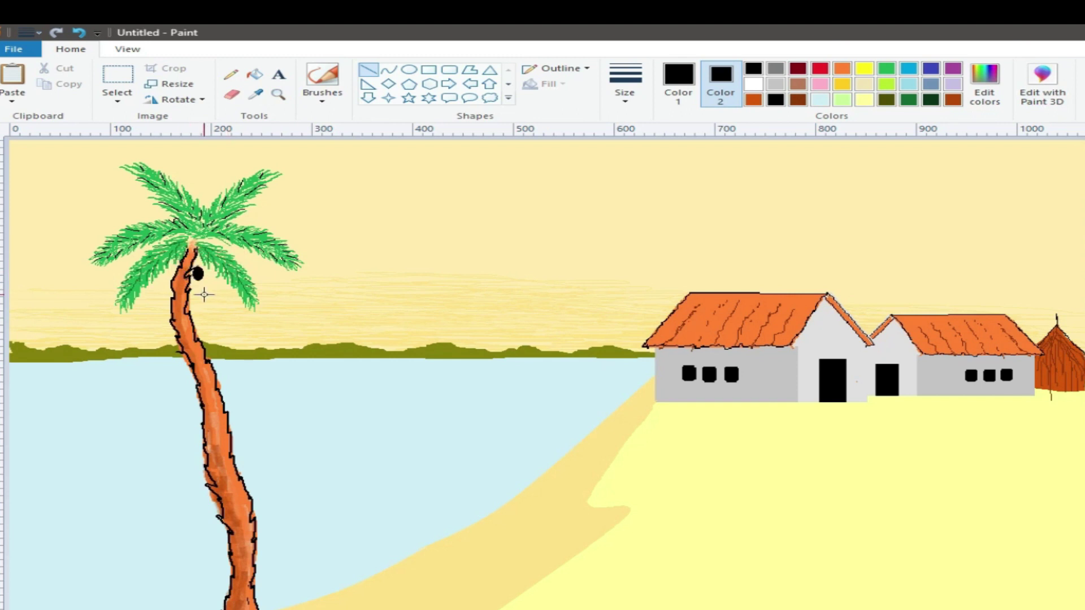
# - Try to duplicate the whole palm with a free-form selection, flipping the pasted copy horizontally and back beside the original
pyautogui.click(117, 100)
pyautogui.click(129, 145)
pyautogui.moveTo(222, 553); pyautogui.dragTo(190, 384)
pyautogui.moveTo(170, 335)
pyautogui.mouseDown()
pyautogui.moveTo(96, 268)
pyautogui.moveTo(260, 161)
pyautogui.moveTo(248, 262)
pyautogui.moveTo(264, 459)
pyautogui.moveTo(226, 609)
pyautogui.mouseUp()
pyautogui.rightClick(121, 488)
pyautogui.click(169, 513)
pyautogui.click(12, 100)
pyautogui.click(29, 117)
pyautogui.click(178, 100)
pyautogui.click(187, 182)
pyautogui.moveTo(134, 233); pyautogui.dragTo(373, 251)
pyautogui.click(144, 102)
pyautogui.click(187, 182)
pyautogui.moveTo(110, 239); pyautogui.dragTo(390, 203)
# - Try to shrink and reposition the pasted palm, replace it with a fresh copy, and undo the placement
pyautogui.moveTo(364, 595); pyautogui.dragTo(365, 530)
pyautogui.moveTo(405, 398); pyautogui.dragTo(398, 467)
pyautogui.moveTo(237, 395); pyautogui.dragTo(266, 395)
pyautogui.moveTo(398, 401); pyautogui.dragTo(328, 443)
pyautogui.moveTo(406, 436)
pyautogui.mouseDown()
pyautogui.moveTo(452, 436)
pyautogui.moveTo(414, 436)
pyautogui.mouseUp()
pyautogui.moveTo(326, 314); pyautogui.dragTo(341, 278)
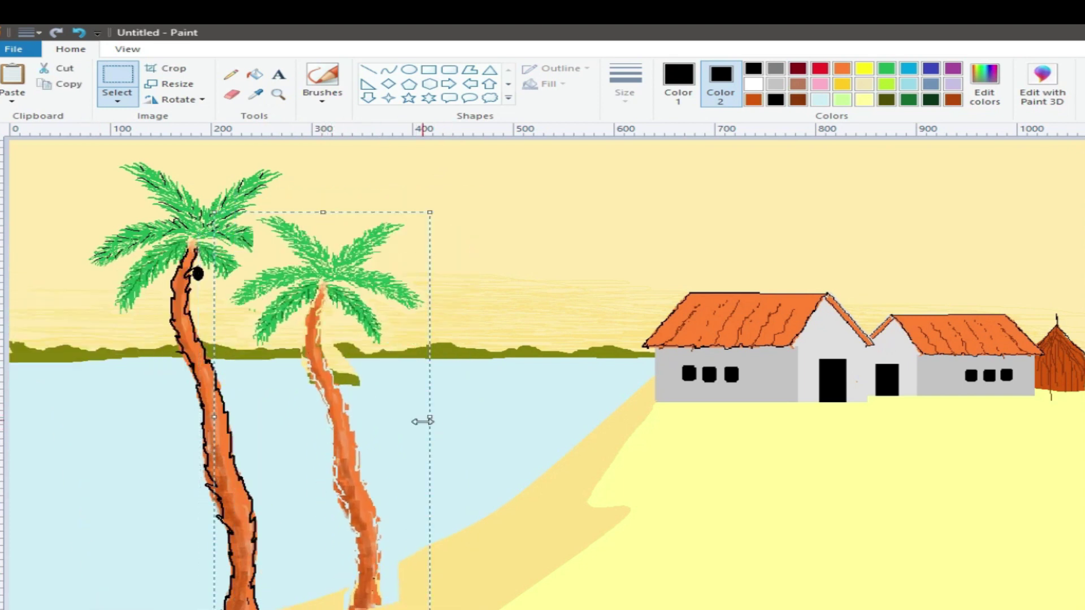
pyautogui.moveTo(422, 421); pyautogui.dragTo(504, 382)
pyautogui.press('Delete')
pyautogui.hotkey('ctrl', 'v')
pyautogui.moveTo(109, 241); pyautogui.dragTo(240, 260)
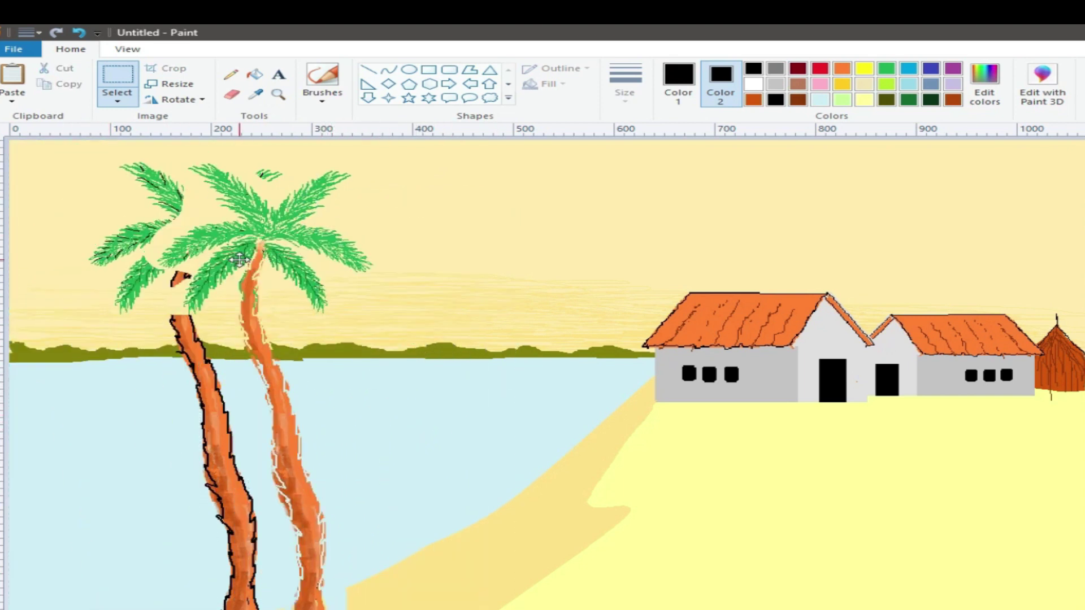
pyautogui.click(81, 34)
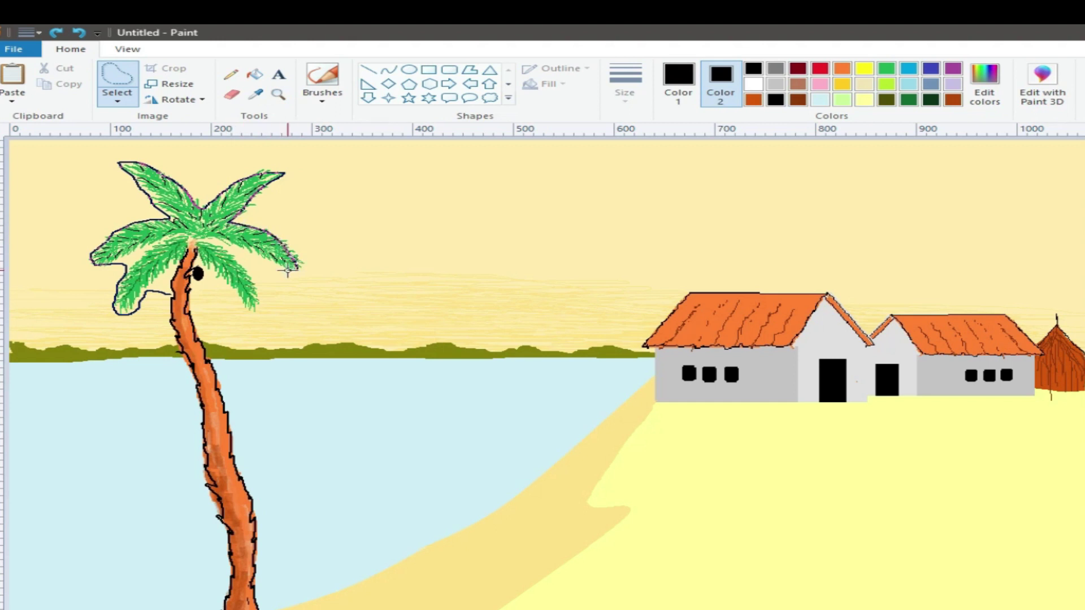
# - Copy the palm crown with a free-form selection and place the copy slightly lower on the right, over the treeline
pyautogui.moveTo(243, 304); pyautogui.dragTo(171, 295)
pyautogui.rightClick(189, 218)
pyautogui.click(231, 245)
pyautogui.click(68, 179)
pyautogui.click(12, 97)
pyautogui.click(38, 117)
pyautogui.moveTo(123, 208)
pyautogui.mouseDown()
pyautogui.moveTo(335, 254)
pyautogui.moveTo(320, 264)
pyautogui.mouseUp()
pyautogui.click(648, 409)
# - Copy the palm trunk with a free-form selection, place it under the second crown and shorten it to end at the shore
pyautogui.click(118, 101)
pyautogui.click(141, 148)
pyautogui.moveTo(165, 321)
pyautogui.mouseDown()
pyautogui.moveTo(262, 453)
pyautogui.moveTo(281, 603)
pyautogui.moveTo(189, 512)
pyautogui.moveTo(163, 323)
pyautogui.mouseUp()
pyautogui.rightClick(220, 412)
pyautogui.click(260, 440)
pyautogui.click(73, 238)
pyautogui.click(12, 97)
pyautogui.click(34, 118)
pyautogui.moveTo(73, 230); pyautogui.dragTo(330, 410)
pyautogui.moveTo(395, 470); pyautogui.dragTo(390, 470)
pyautogui.moveTo(329, 609); pyautogui.dragTo(333, 527)
pyautogui.click(513, 568)
# - Outline the second palm trunk with jagged black Pencil bark edges and hang a black oval coconut beneath its crown
pyautogui.click(232, 75)
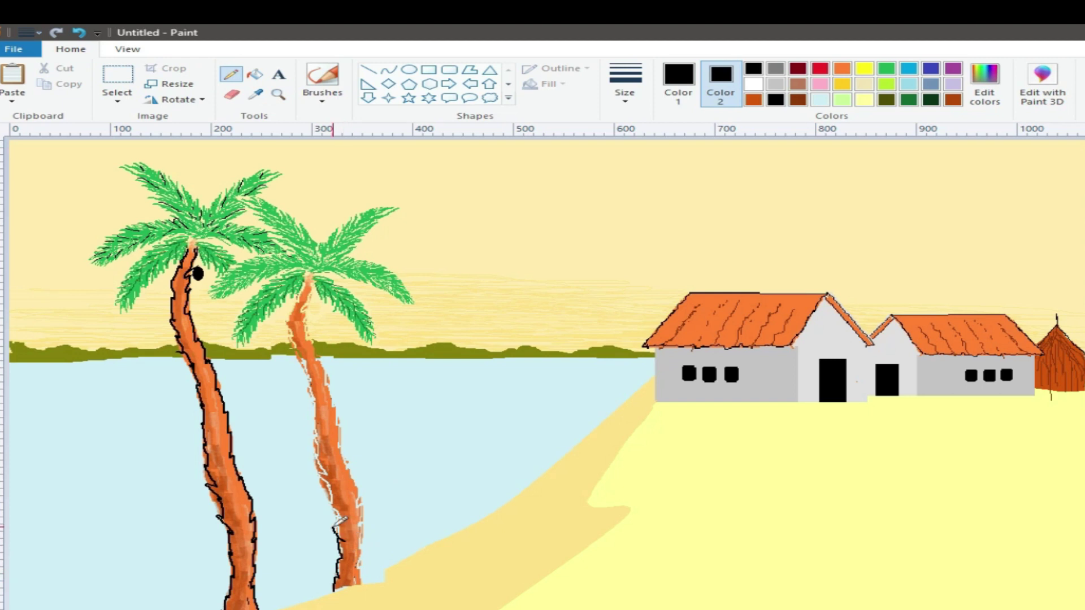
pyautogui.hotkey('ctrl', 'z')
pyautogui.moveTo(332, 589); pyautogui.dragTo(344, 525)
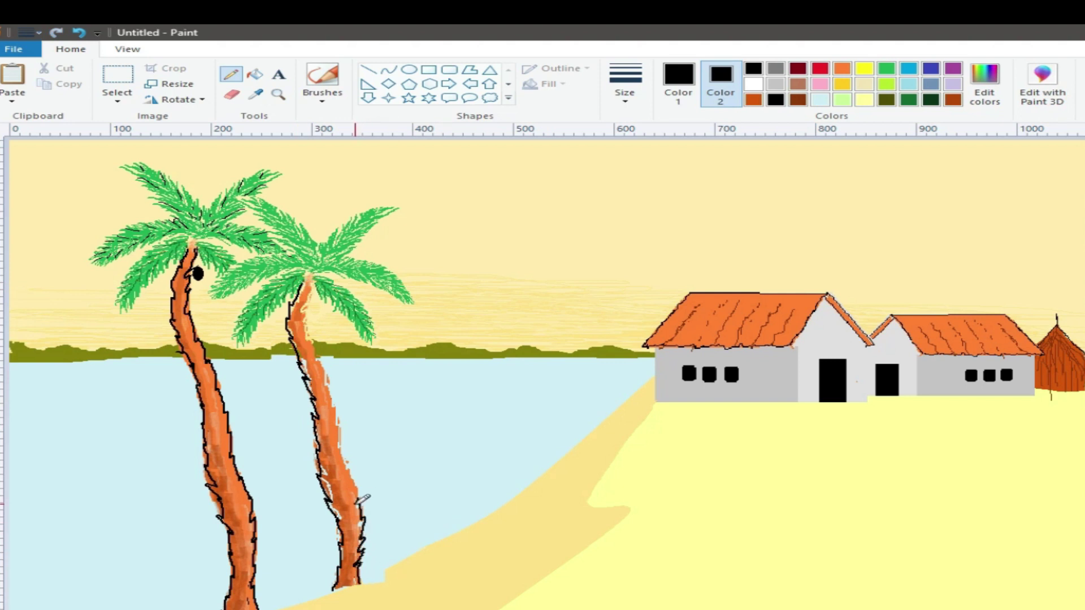
pyautogui.click(409, 70)
pyautogui.click(231, 74)
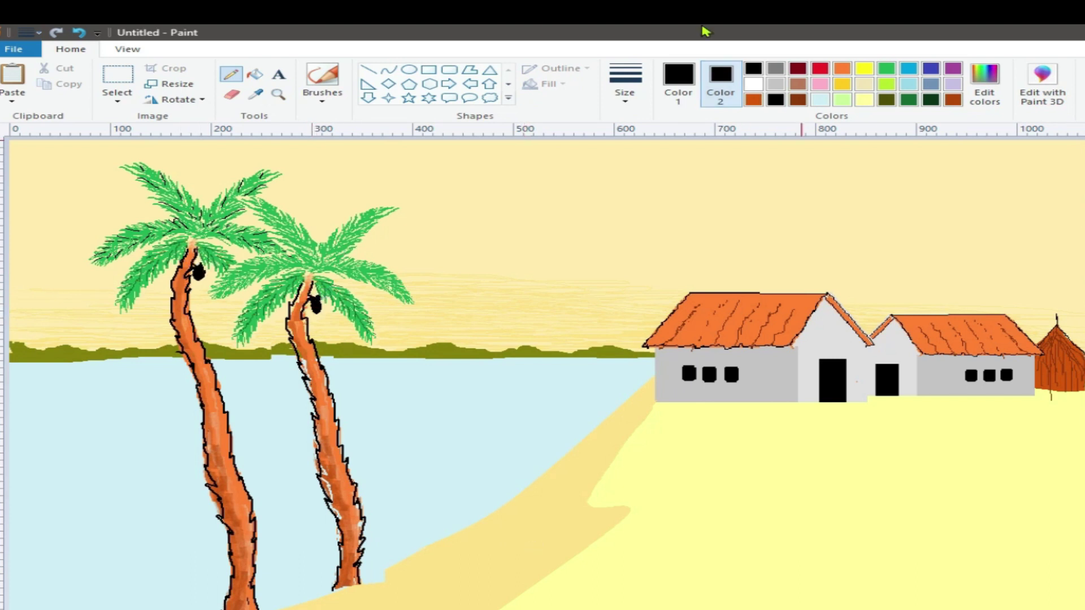
# - Draw a branching brown tree trunk behind the dip between the two house roofs and fill it with the same brown
pyautogui.click(678, 82)
pyautogui.click(842, 69)
pyautogui.moveTo(834, 283); pyautogui.dragTo(850, 314)
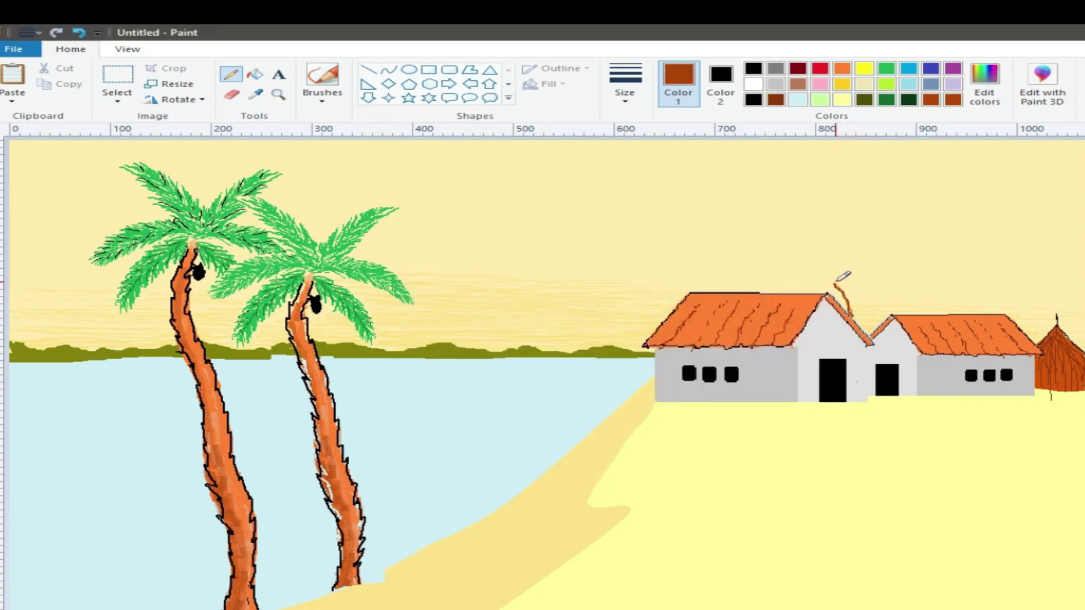
pyautogui.hotkey('ctrl', 'z')
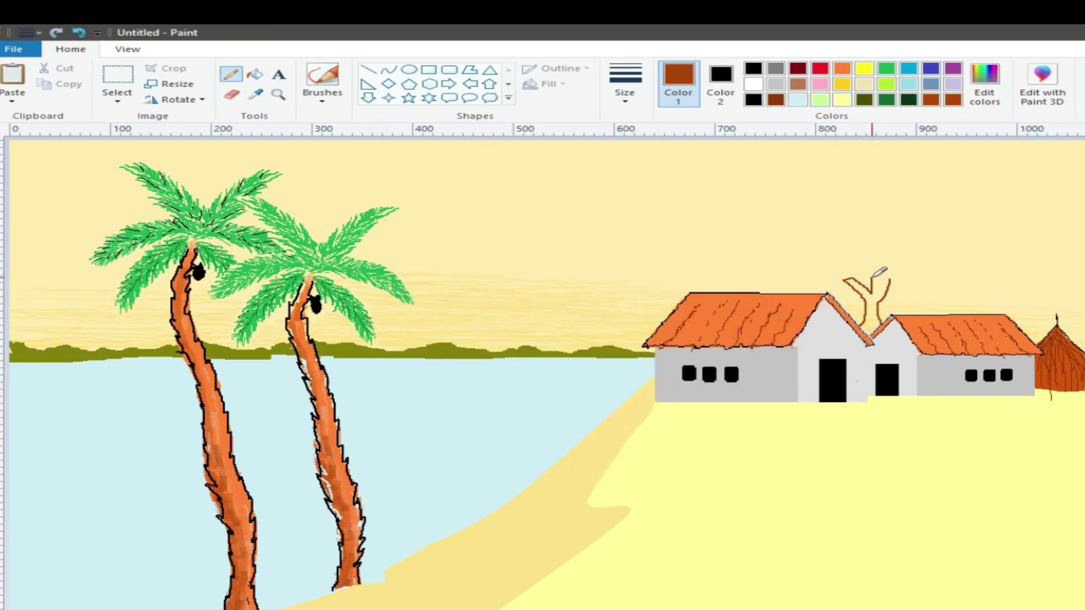
pyautogui.click(255, 75)
pyautogui.click(873, 283)
pyautogui.click(871, 308)
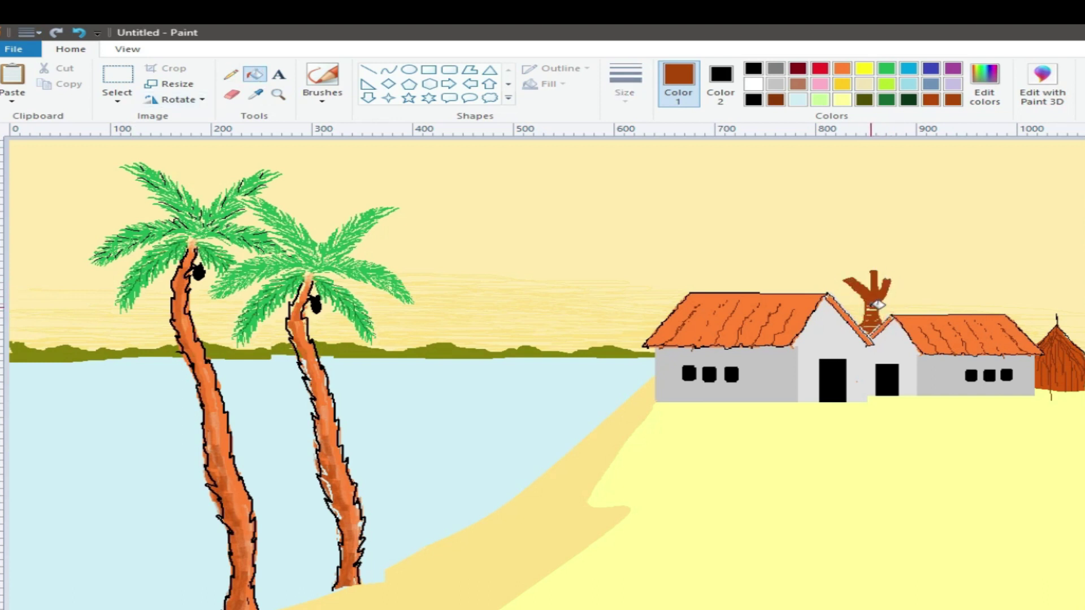
# - Outline a wide, flat canopy in black over the brown trunk and fill it with a mixed dark green
pyautogui.click(231, 74)
pyautogui.click(753, 69)
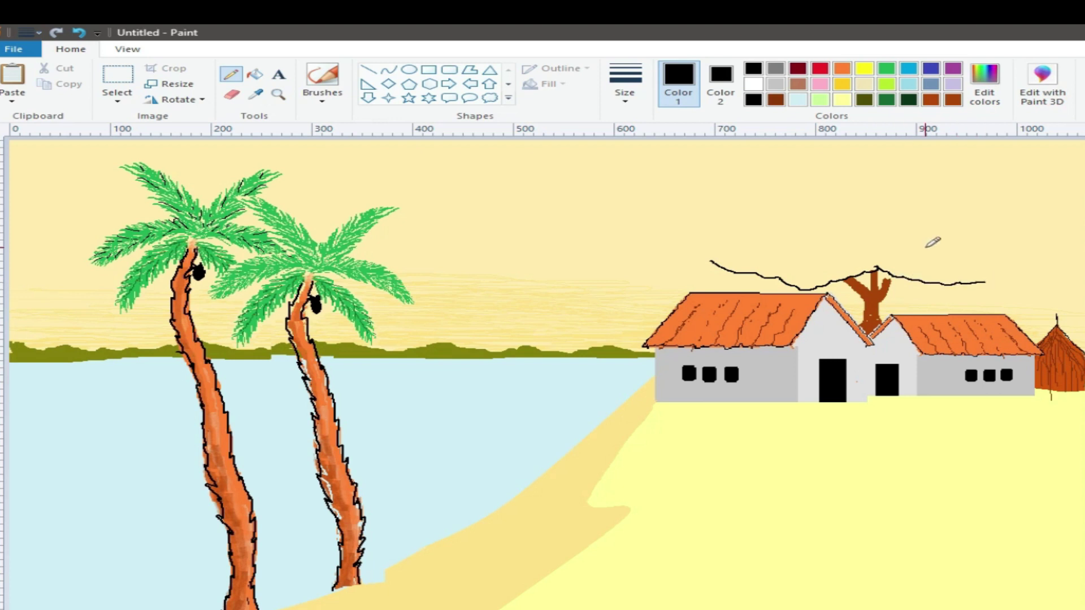
pyautogui.moveTo(835, 244)
pyautogui.mouseDown()
pyautogui.moveTo(868, 234)
pyautogui.moveTo(938, 251)
pyautogui.mouseUp()
pyautogui.click(887, 69)
pyautogui.click(887, 85)
pyautogui.click(985, 85)
pyautogui.moveTo(843, 348); pyautogui.dragTo(843, 398)
pyautogui.click(443, 475)
pyautogui.click(255, 74)
pyautogui.click(881, 256)
# - Mix a lighter olive green, draw a wavy dividing line across the canopy and fill its upper part
pyautogui.click(231, 74)
pyautogui.click(985, 84)
pyautogui.moveTo(842, 329); pyautogui.dragTo(843, 378)
pyautogui.click(443, 476)
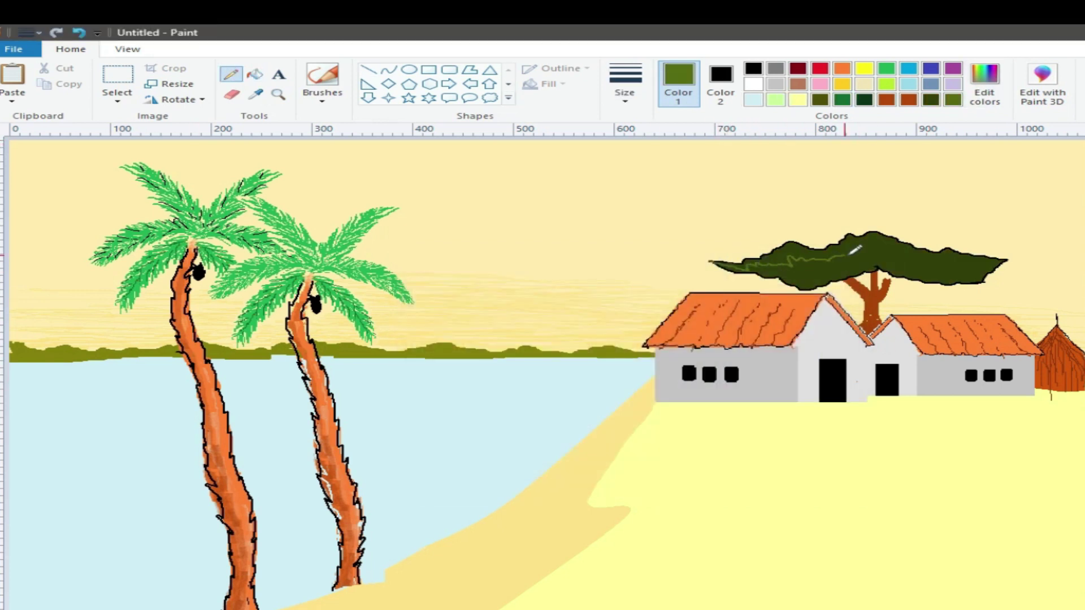
pyautogui.moveTo(976, 267); pyautogui.dragTo(1001, 263)
pyautogui.click(255, 74)
pyautogui.click(866, 244)
# - Outline two leaf clumps above the canopy in dark green with the Pencil and fill the left clump
pyautogui.click(231, 74)
pyautogui.moveTo(878, 210); pyautogui.dragTo(961, 221)
pyautogui.hotkey('ctrl', 'z')
pyautogui.click(930, 100)
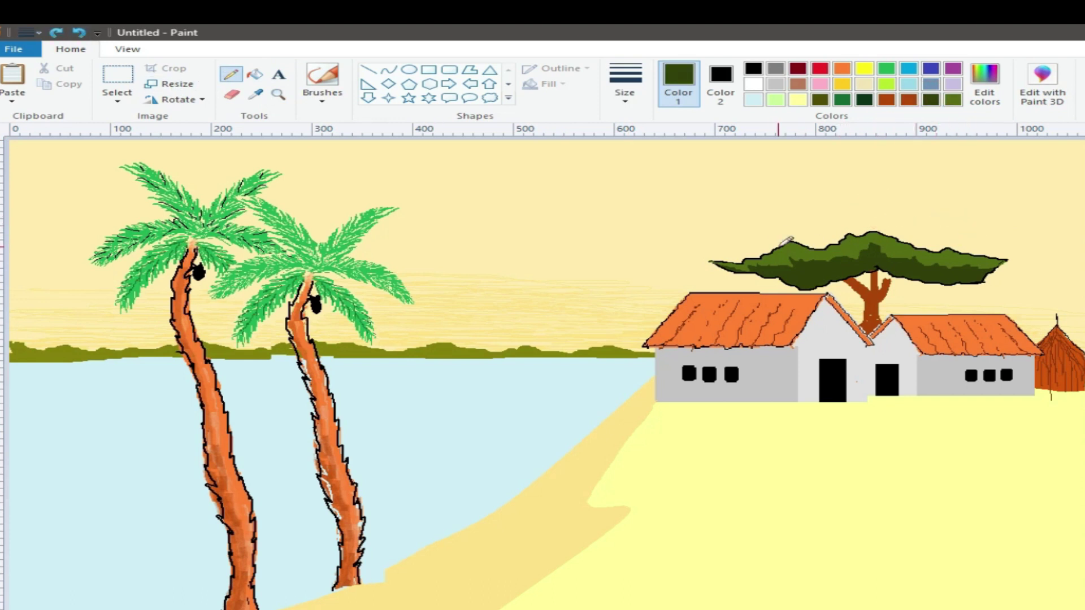
pyautogui.moveTo(748, 246)
pyautogui.mouseDown()
pyautogui.moveTo(771, 216)
pyautogui.moveTo(832, 207)
pyautogui.mouseUp()
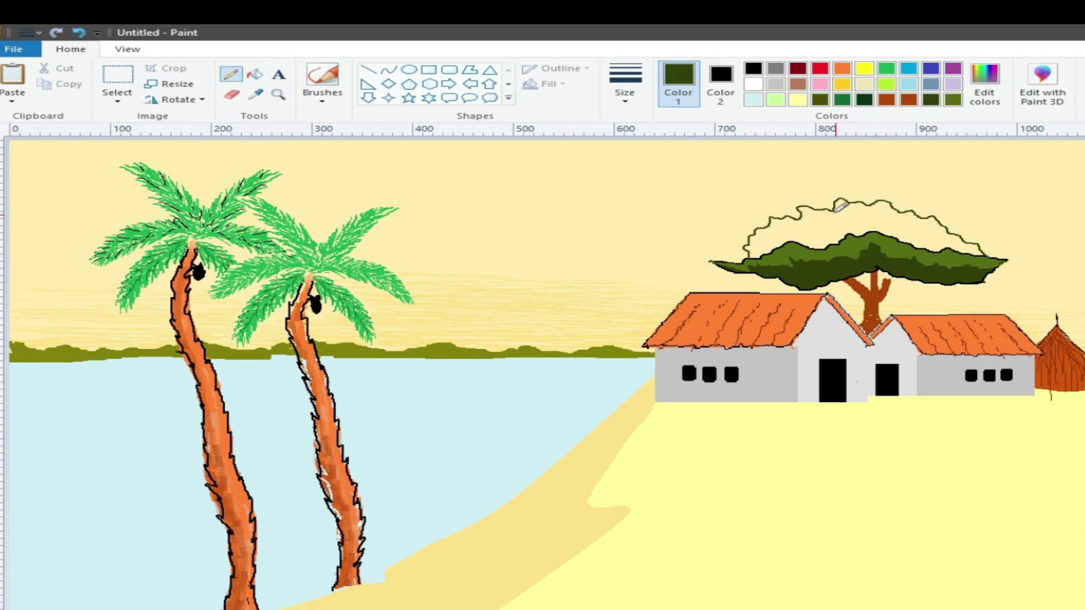
pyautogui.click(254, 74)
pyautogui.click(803, 235)
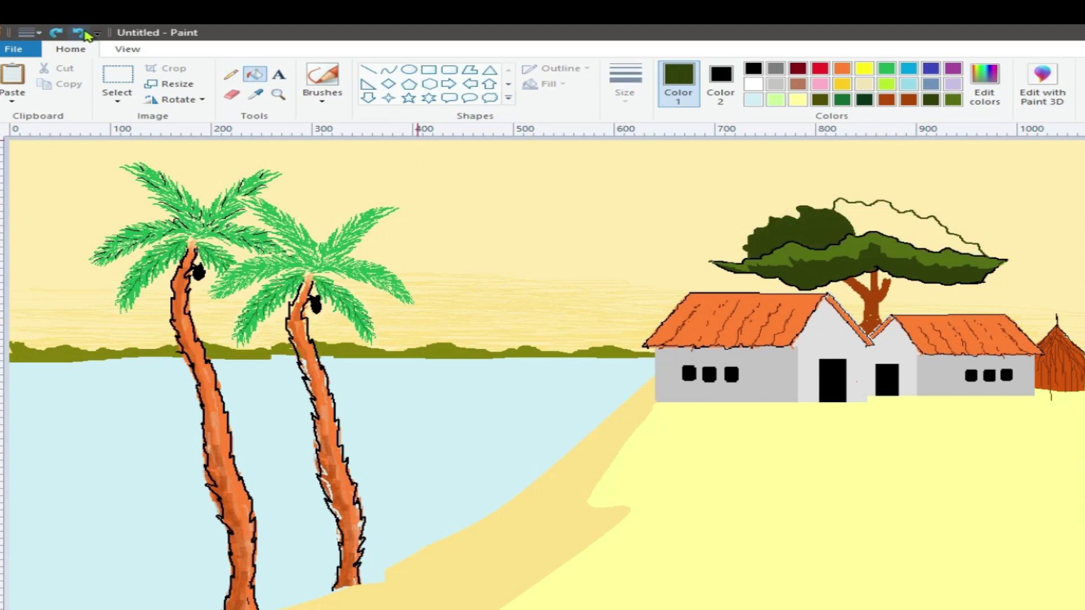
# - Add an olive-green highlight area to the left clump and fill the right clump with dark green
pyautogui.click(953, 100)
pyautogui.click(232, 74)
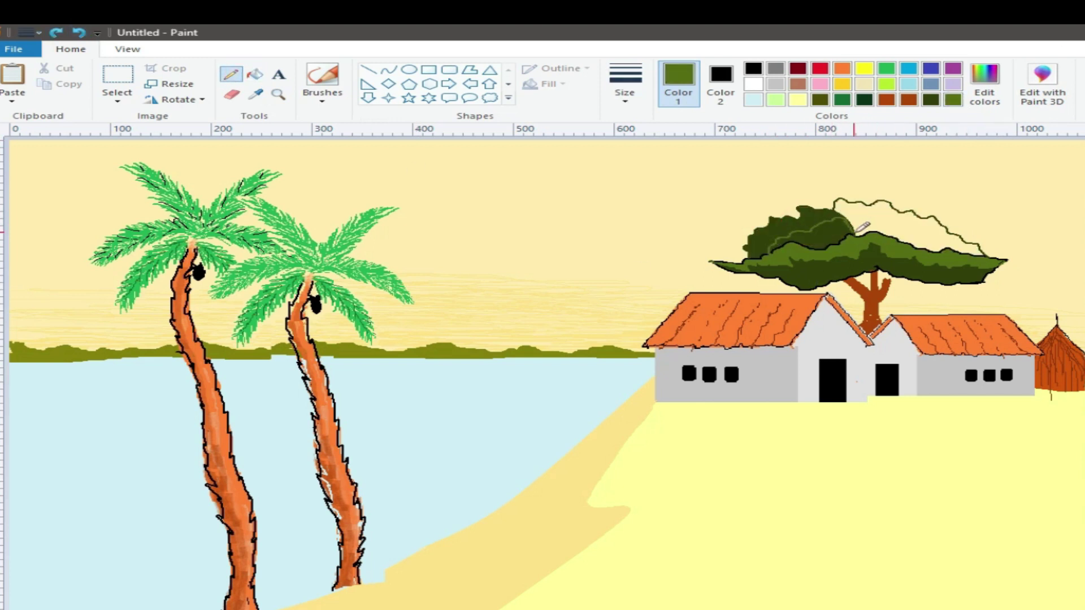
pyautogui.click(255, 74)
pyautogui.click(805, 212)
pyautogui.click(931, 100)
pyautogui.click(881, 223)
# - Draw olive-green contour lines inside the right clump, try filling a section with olive green and undo the fill
pyautogui.click(231, 74)
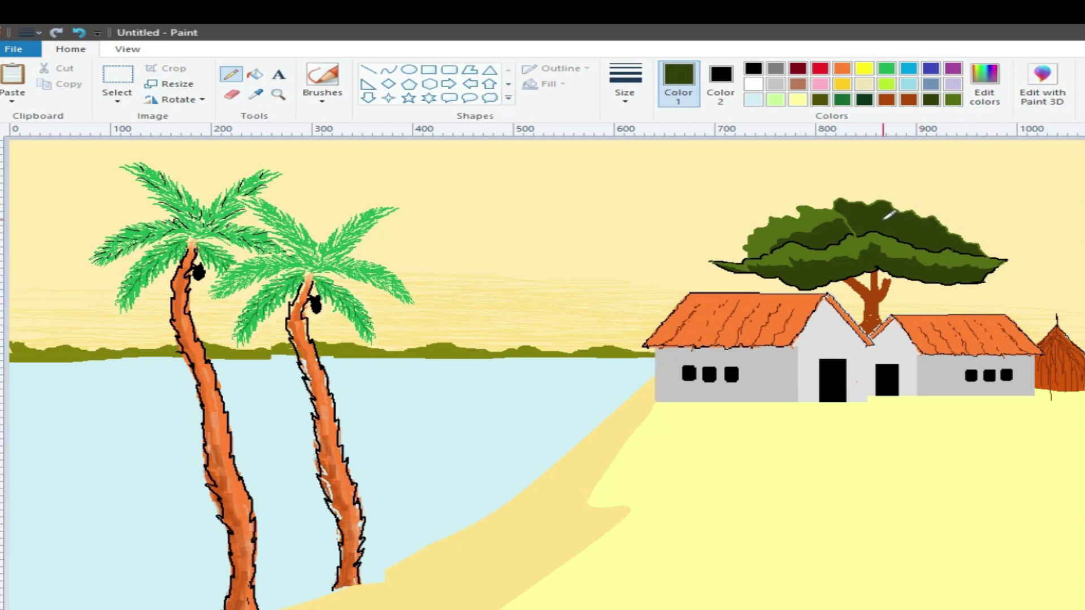
pyautogui.click(953, 100)
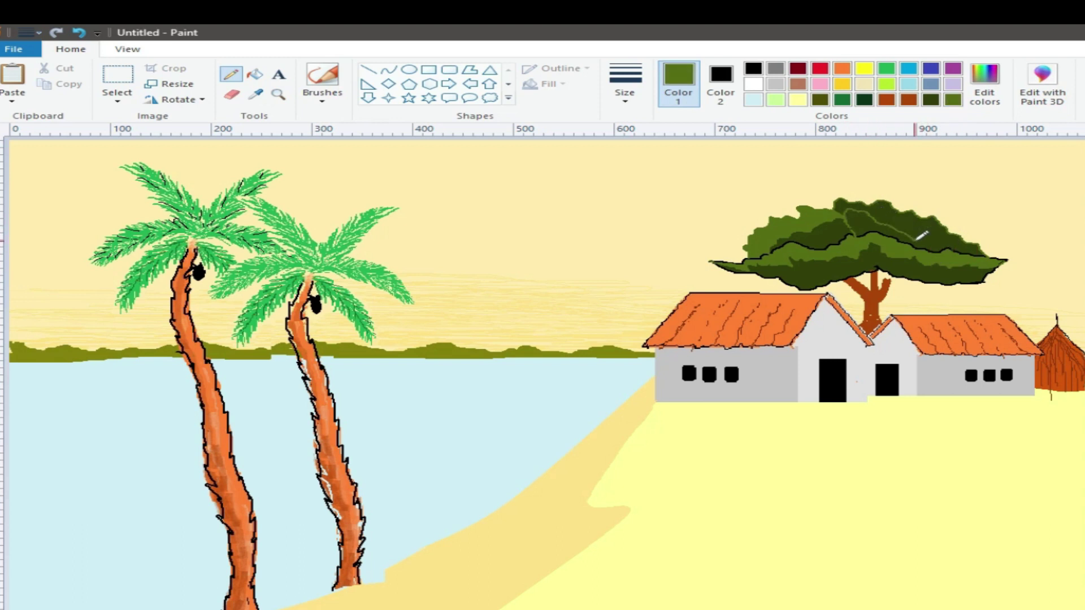
pyautogui.click(255, 74)
pyautogui.click(904, 223)
pyautogui.click(78, 32)
# - Mix a darker olive green, fill the right clump's sections with it and trace the canopy's edges and contours in black
pyautogui.click(231, 74)
pyautogui.click(984, 82)
pyautogui.click(444, 474)
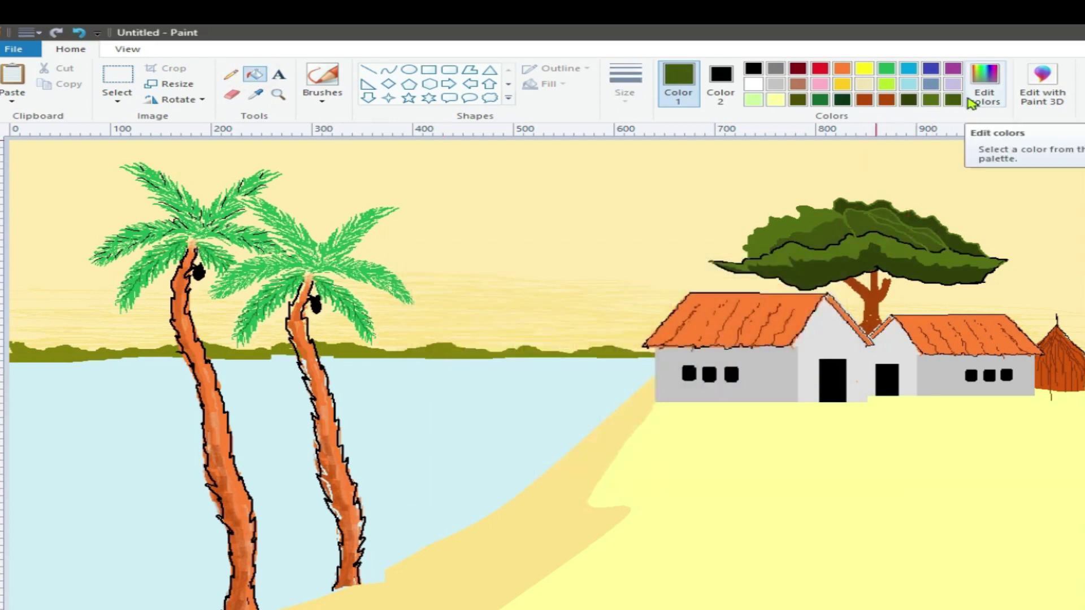
pyautogui.click(753, 68)
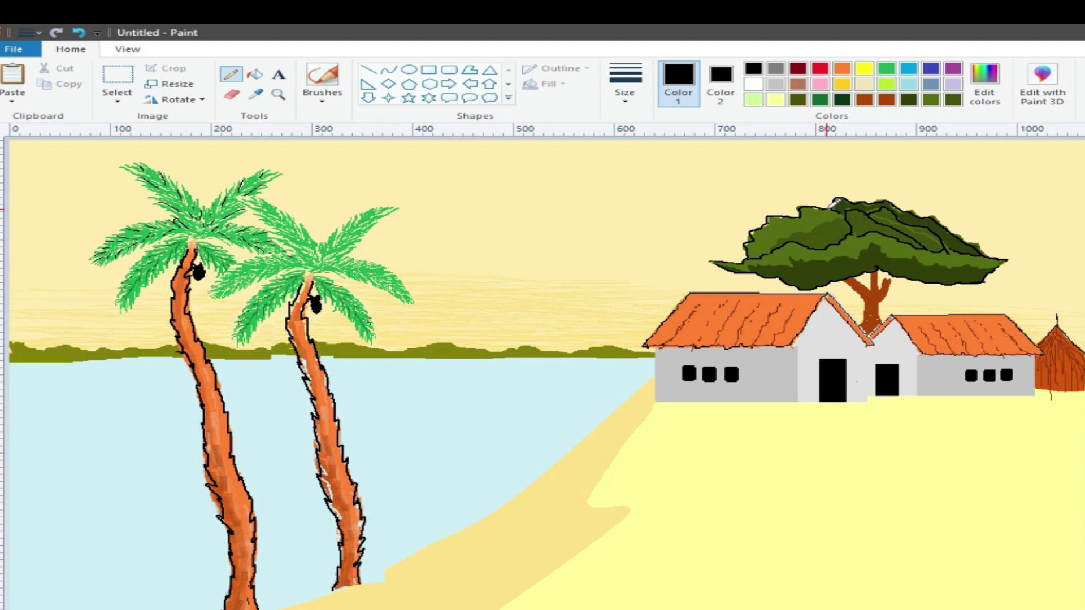
# - Copy the tree canopy with a free-form selection, shrink the pasted copy and place it above the right house
pyautogui.click(117, 101)
pyautogui.click(147, 148)
pyautogui.moveTo(907, 283)
pyautogui.mouseDown()
pyautogui.moveTo(752, 272)
pyautogui.moveTo(862, 187)
pyautogui.moveTo(933, 286)
pyautogui.moveTo(911, 284)
pyautogui.mouseUp()
pyautogui.click(22, 99)
pyautogui.moveTo(107, 199); pyautogui.dragTo(521, 198)
pyautogui.moveTo(721, 244); pyautogui.dragTo(630, 221)
pyautogui.moveTo(502, 171); pyautogui.dragTo(988, 175)
# - Paste another canopy copy, shrink it and stack it directly above the original canopy
pyautogui.rightClick(478, 151)
pyautogui.click(522, 191)
pyautogui.moveTo(152, 200); pyautogui.dragTo(625, 195)
pyautogui.moveTo(781, 239); pyautogui.dragTo(662, 206)
pyautogui.moveTo(579, 180); pyautogui.dragTo(878, 194)
# - Paste a third canopy copy, resize it to a narrower shape and move it beside the original canopy's right end
pyautogui.rightClick(558, 171)
pyautogui.click(603, 211)
pyautogui.moveTo(147, 200); pyautogui.dragTo(639, 175)
pyautogui.moveTo(502, 169); pyautogui.dragTo(683, 169)
pyautogui.moveTo(734, 181); pyautogui.dragTo(646, 218)
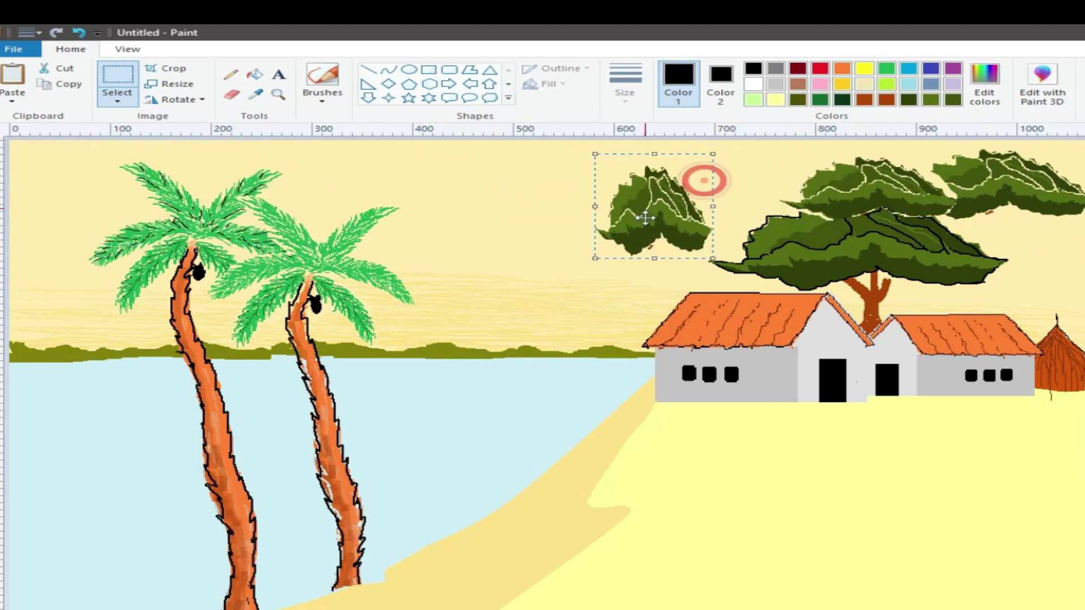
pyautogui.moveTo(654, 153); pyautogui.dragTo(654, 206)
pyautogui.moveTo(632, 238); pyautogui.dragTo(1029, 235)
# - Paste a fourth canopy copy, resize it and fit it just above the haystack
pyautogui.rightClick(455, 248)
pyautogui.click(499, 287)
pyautogui.moveTo(147, 200); pyautogui.dragTo(996, 296)
pyautogui.moveTo(1009, 237); pyautogui.dragTo(1008, 280)
pyautogui.moveTo(859, 312); pyautogui.dragTo(941, 312)
pyautogui.moveTo(1034, 312); pyautogui.dragTo(1058, 291)
# - Choose a textured brush and paint olive-green foliage over the gaps between the stacked canopies
pyautogui.click(230, 74)
pyautogui.click(820, 100)
pyautogui.click(323, 95)
pyautogui.click(362, 153)
pyautogui.moveTo(989, 240)
pyautogui.mouseDown()
pyautogui.moveTo(971, 241)
pyautogui.moveTo(1055, 261)
pyautogui.moveTo(980, 273)
pyautogui.moveTo(960, 305)
pyautogui.moveTo(1055, 282)
pyautogui.moveTo(994, 226)
pyautogui.moveTo(1071, 234)
pyautogui.moveTo(957, 150)
pyautogui.moveTo(1040, 148)
pyautogui.moveTo(797, 145)
pyautogui.moveTo(907, 161)
pyautogui.moveTo(1046, 148)
pyautogui.moveTo(994, 158)
pyautogui.moveTo(946, 187)
pyautogui.moveTo(1071, 218)
pyautogui.moveTo(979, 237)
pyautogui.mouseUp()
pyautogui.click(931, 100)
pyautogui.click(322, 96)
pyautogui.click(443, 151)
pyautogui.moveTo(941, 283)
pyautogui.mouseDown()
pyautogui.moveTo(873, 265)
pyautogui.moveTo(842, 279)
pyautogui.moveTo(766, 226)
pyautogui.mouseUp()
# - Sample a green from the foliage and brush more leaves over the canopies above the right house and haystack
pyautogui.click(256, 95)
pyautogui.click(946, 205)
pyautogui.moveTo(956, 195)
pyautogui.mouseDown()
pyautogui.moveTo(1017, 211)
pyautogui.moveTo(1068, 243)
pyautogui.moveTo(971, 263)
pyautogui.mouseUp()
pyautogui.moveTo(1051, 269)
pyautogui.mouseDown()
pyautogui.moveTo(983, 308)
pyautogui.moveTo(975, 299)
pyautogui.moveTo(1077, 294)
pyautogui.moveTo(1013, 295)
pyautogui.moveTo(1063, 287)
pyautogui.mouseUp()
# - Shade the tree foliage with rough black brush strokes
pyautogui.click(753, 69)
pyautogui.moveTo(874, 254)
pyautogui.mouseDown()
pyautogui.moveTo(807, 261)
pyautogui.moveTo(939, 264)
pyautogui.mouseUp()
pyautogui.moveTo(846, 222)
pyautogui.mouseDown()
pyautogui.moveTo(850, 232)
pyautogui.moveTo(768, 240)
pyautogui.moveTo(910, 240)
pyautogui.moveTo(870, 214)
pyautogui.moveTo(780, 211)
pyautogui.moveTo(799, 198)
pyautogui.moveTo(920, 188)
pyautogui.moveTo(903, 193)
pyautogui.moveTo(1034, 153)
pyautogui.moveTo(1076, 195)
pyautogui.mouseUp()
# - Sample the dark green and brush it over the right-hand foliage and the canopy's left tip
pyautogui.click(256, 94)
pyautogui.click(838, 197)
pyautogui.moveTo(986, 210)
pyautogui.mouseDown()
pyautogui.moveTo(1034, 193)
pyautogui.moveTo(1054, 240)
pyautogui.mouseUp()
pyautogui.moveTo(713, 265); pyautogui.dragTo(749, 270)
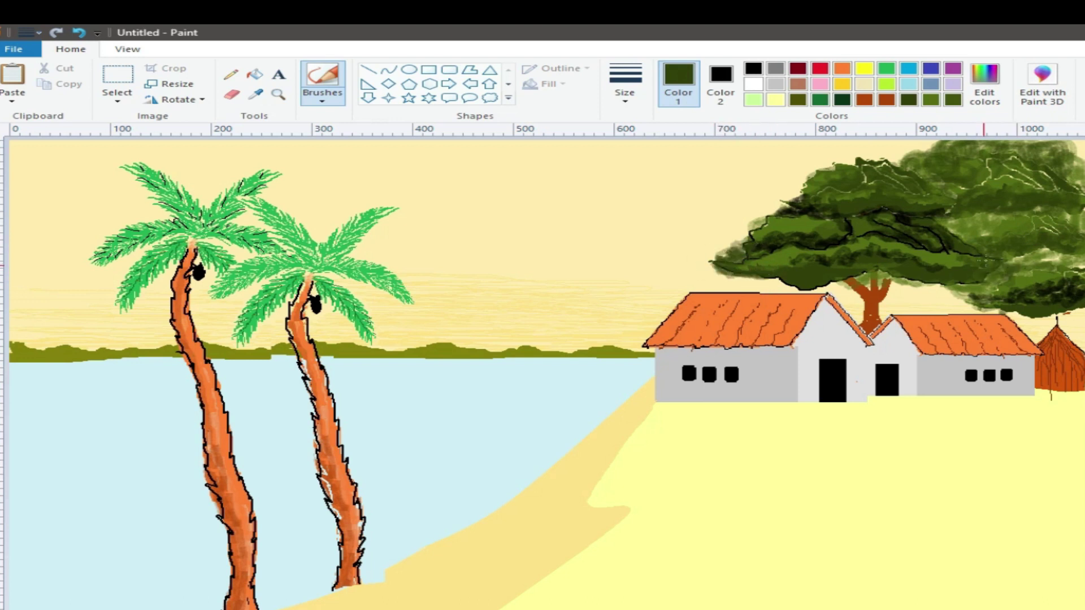